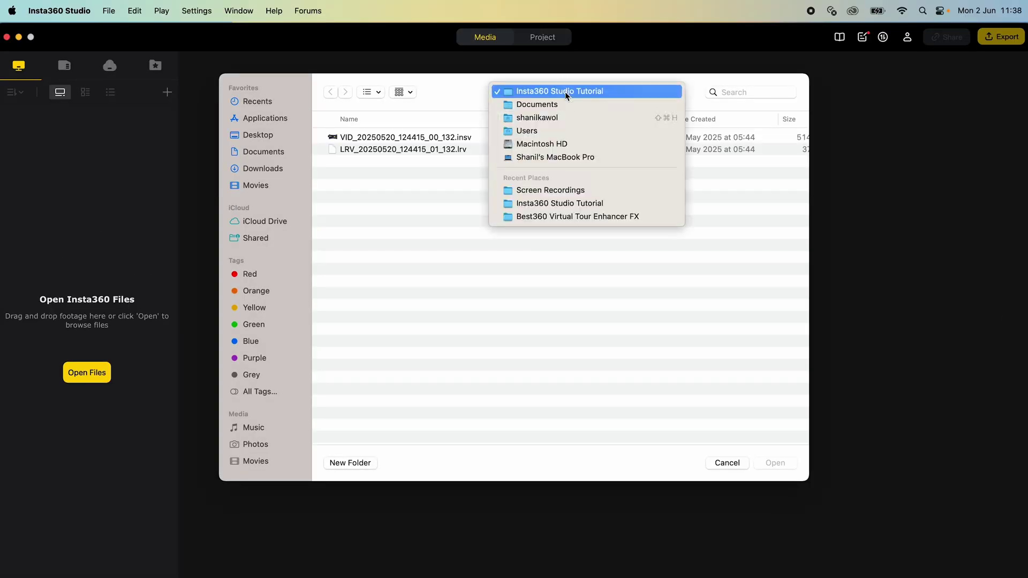
- Import VID_20250520_124415_00_132.insv from the Insta360 Studio Tutorial folder
left_click(565, 92)
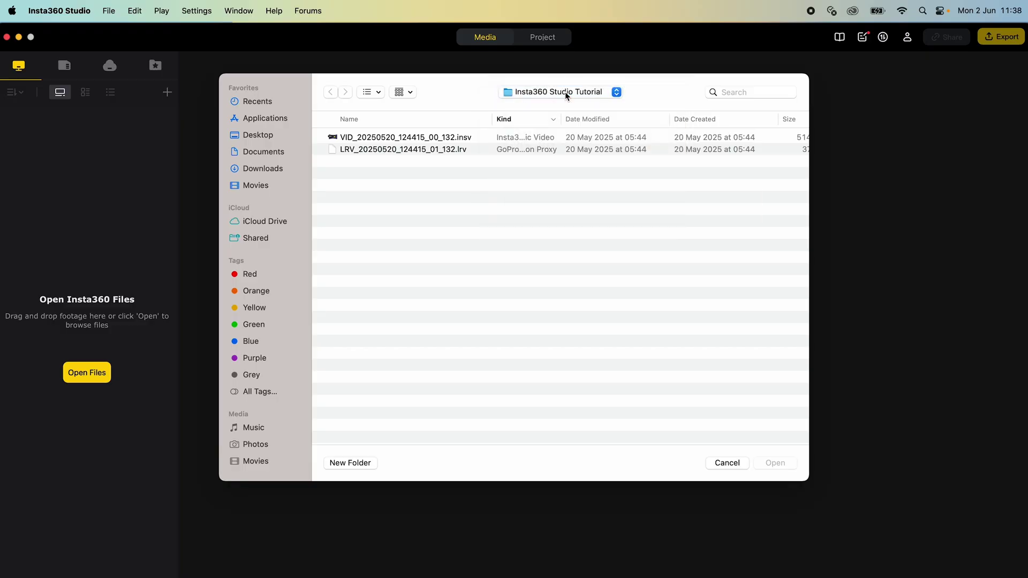
left_click(459, 138)
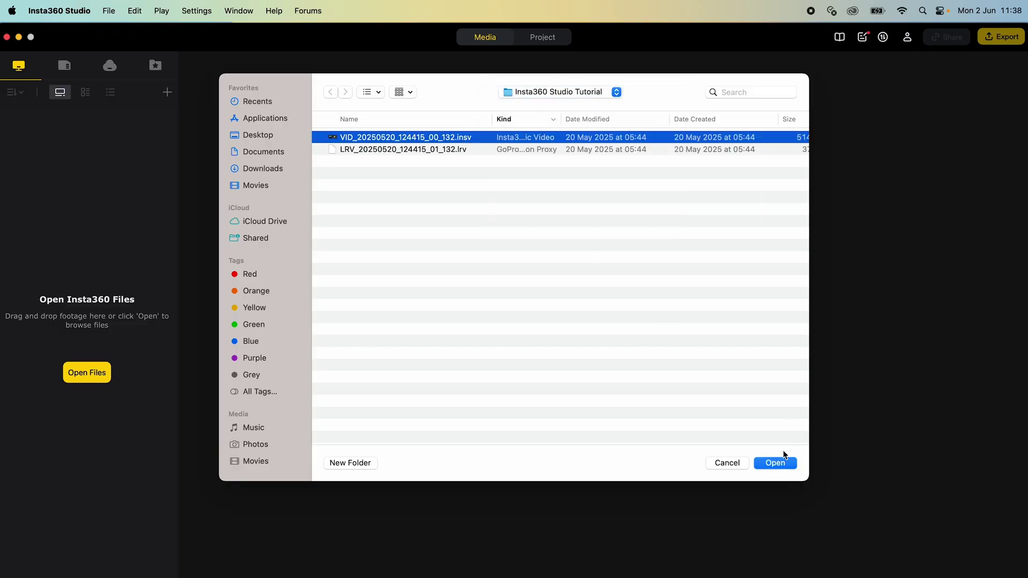
left_click(776, 462)
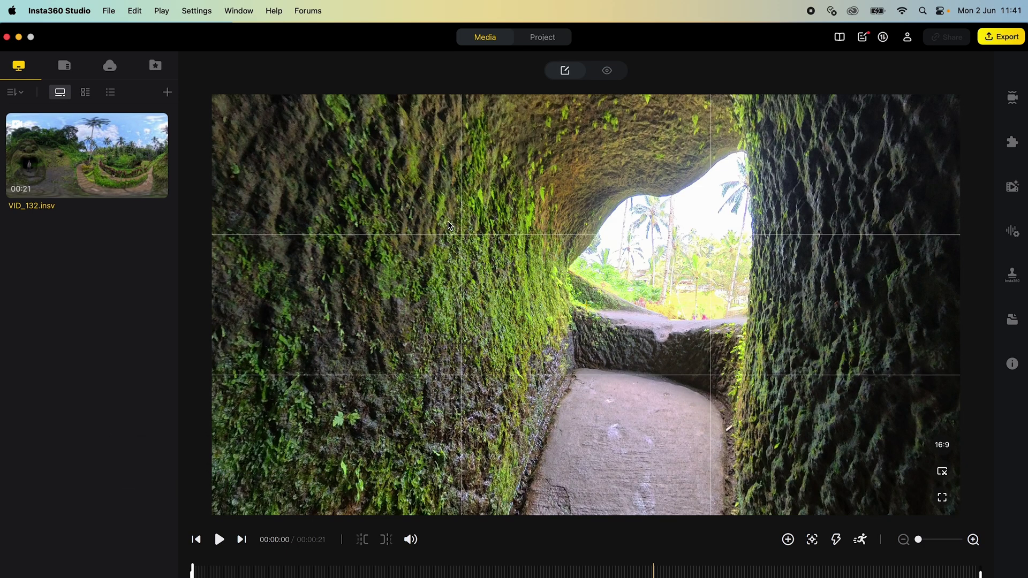
left_click(239, 10)
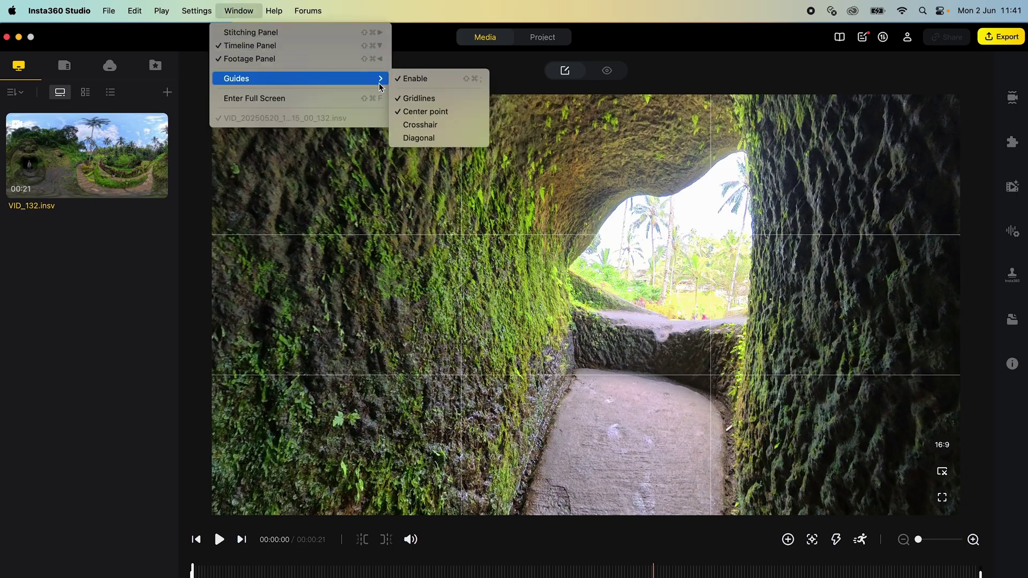
mouse_move(237, 78)
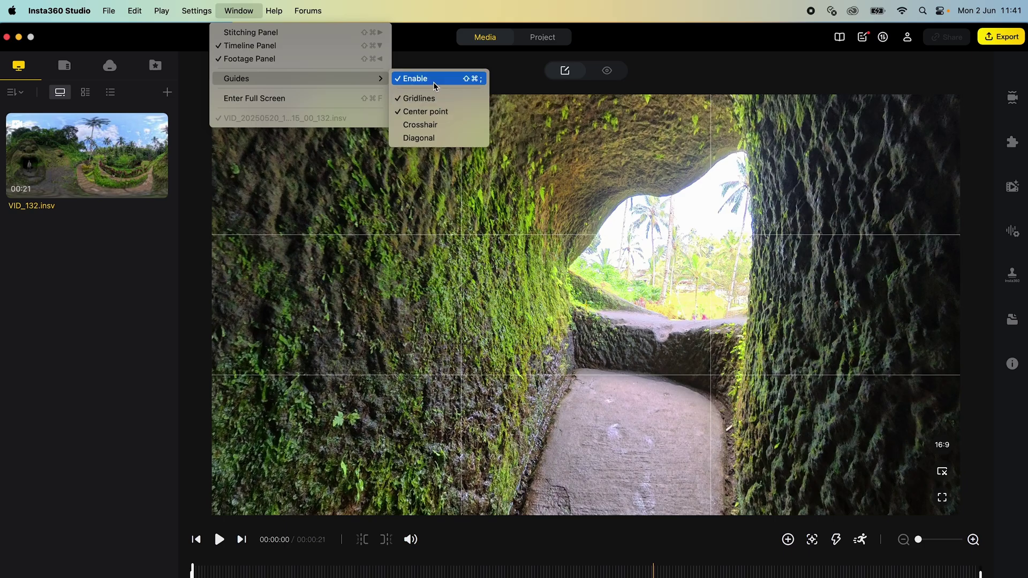
left_click(299, 300)
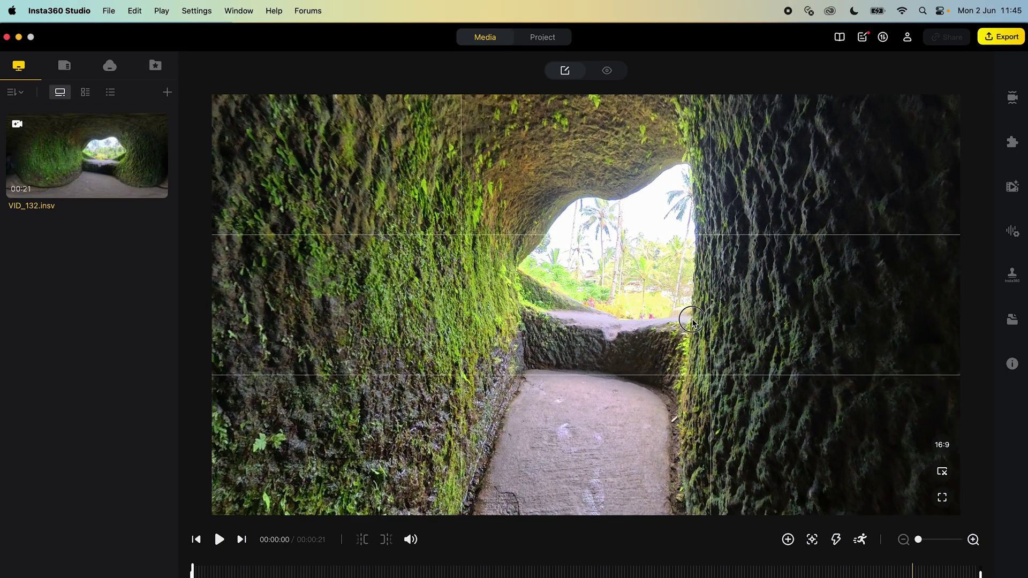
- Turn the 360 view so the cave opening moves left, looking down the tunnel toward the person
mouse_move(755, 320)
left_mouse_down()
mouse_move(803, 338)
mouse_move(464, 317)
left_mouse_up()
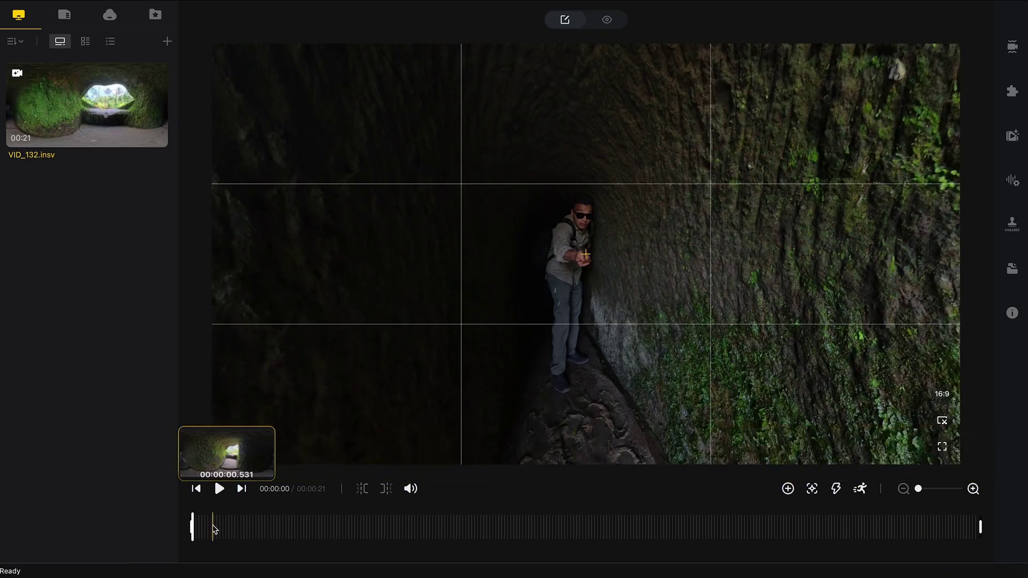
- Scrub a little into the clip and mark the trim start there
left_click_drag(213, 527, 257, 524)
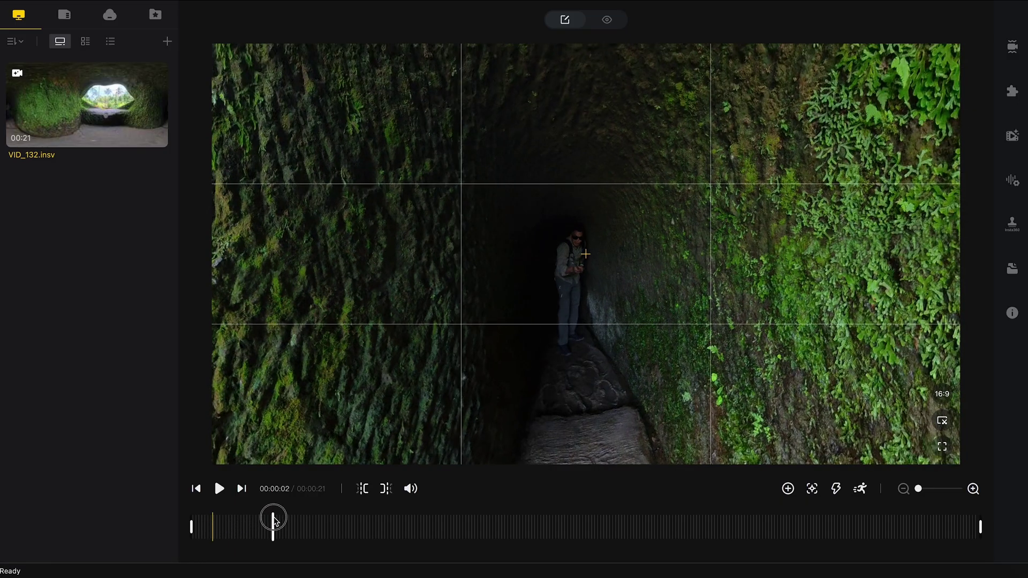
left_click_drag(257, 524, 374, 519)
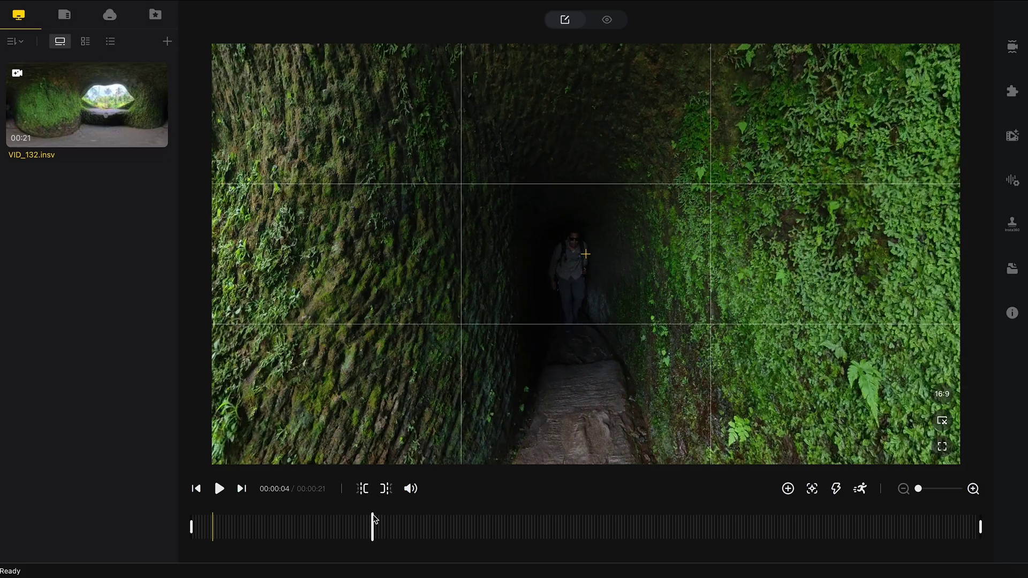
left_click(363, 489)
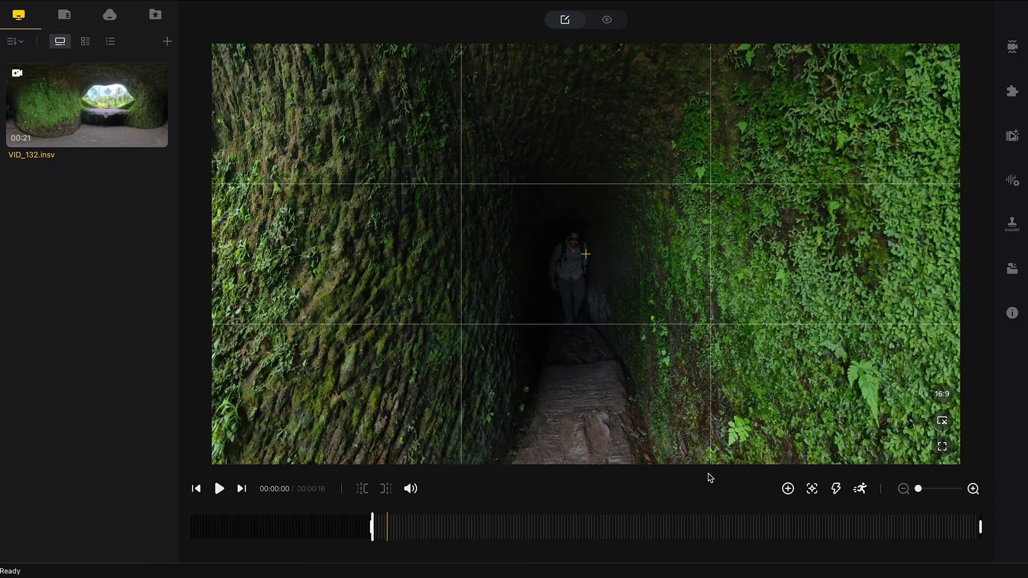
- Mark a first trim end around the 10-second point after scrubbing near 12-13 seconds
left_click(860, 527)
left_click_drag(862, 529, 868, 531)
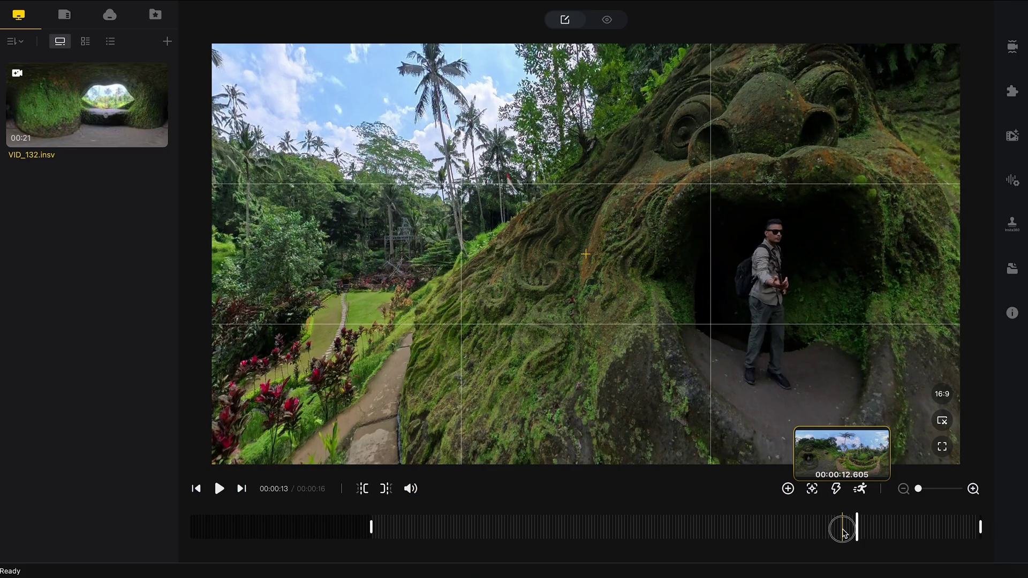
left_click_drag(845, 533, 771, 540)
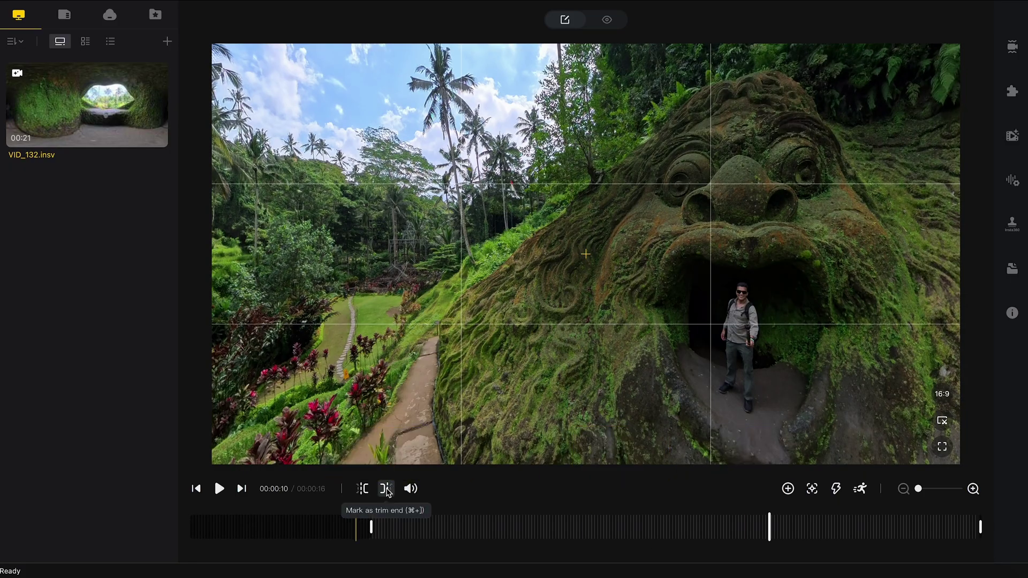
left_click(386, 490)
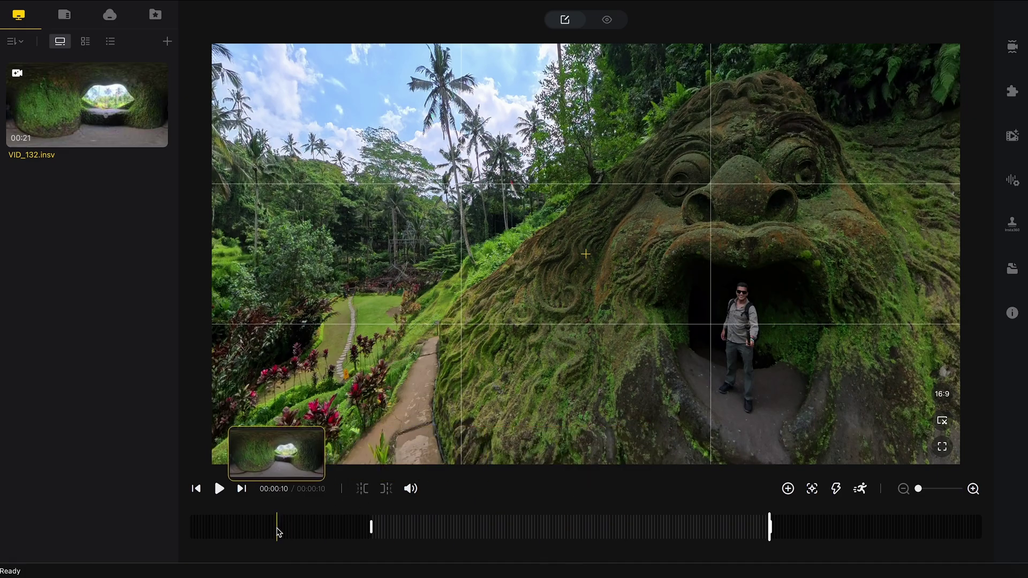
- Move the trim end to 7 seconds and centre the view on the person in the statue's mouth
left_click(281, 525)
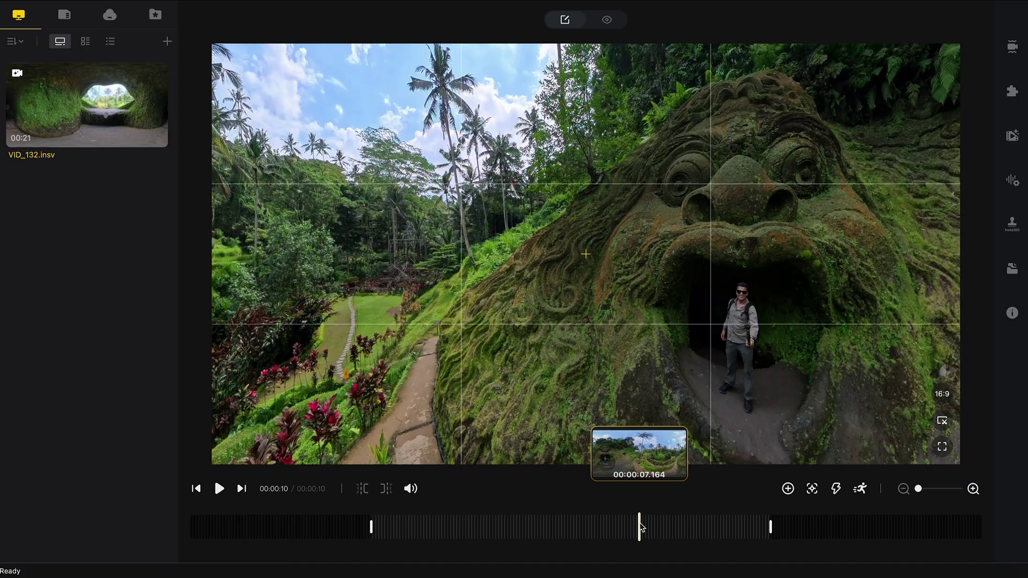
left_click(642, 526)
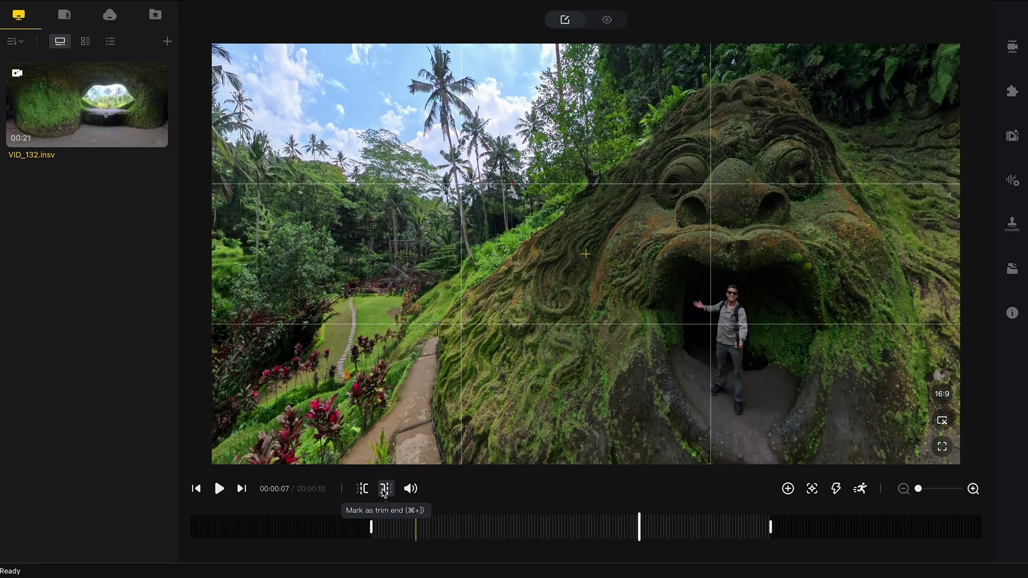
left_click(384, 489)
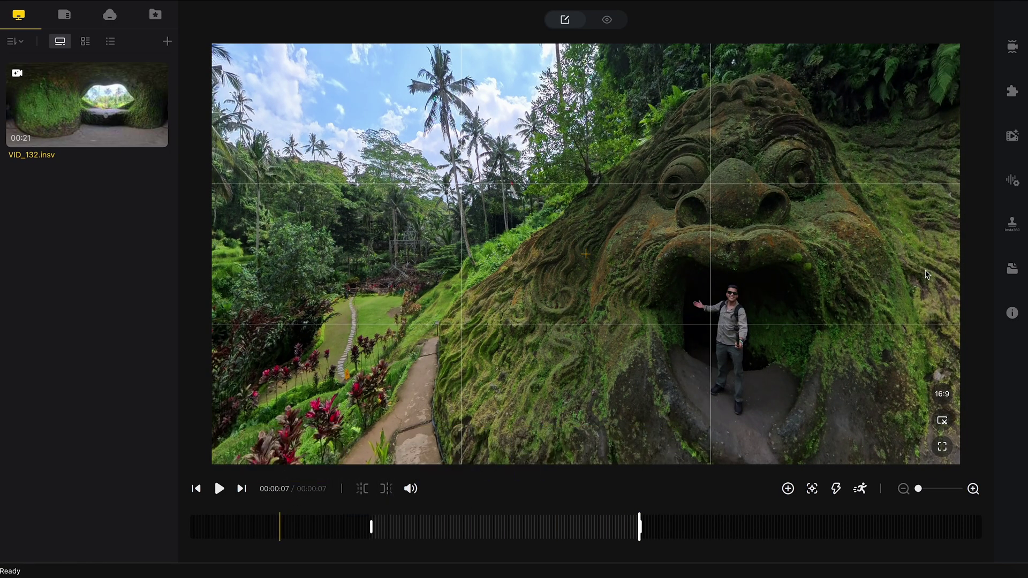
left_click_drag(827, 336, 666, 296)
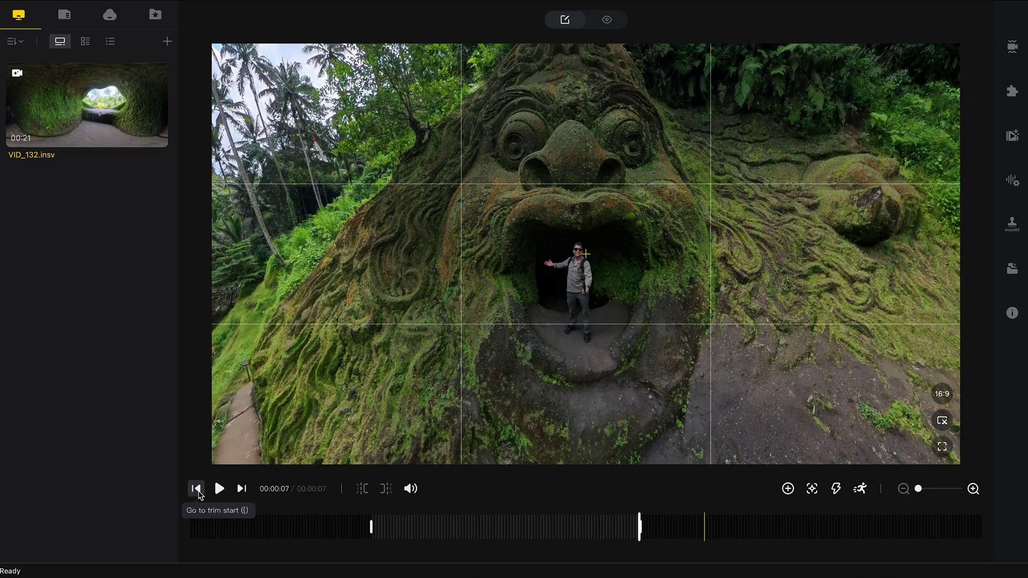
- Keyframe the trim start, try pan, tilt, roll and wider FOV, then reset the view to defaults
left_click(197, 489)
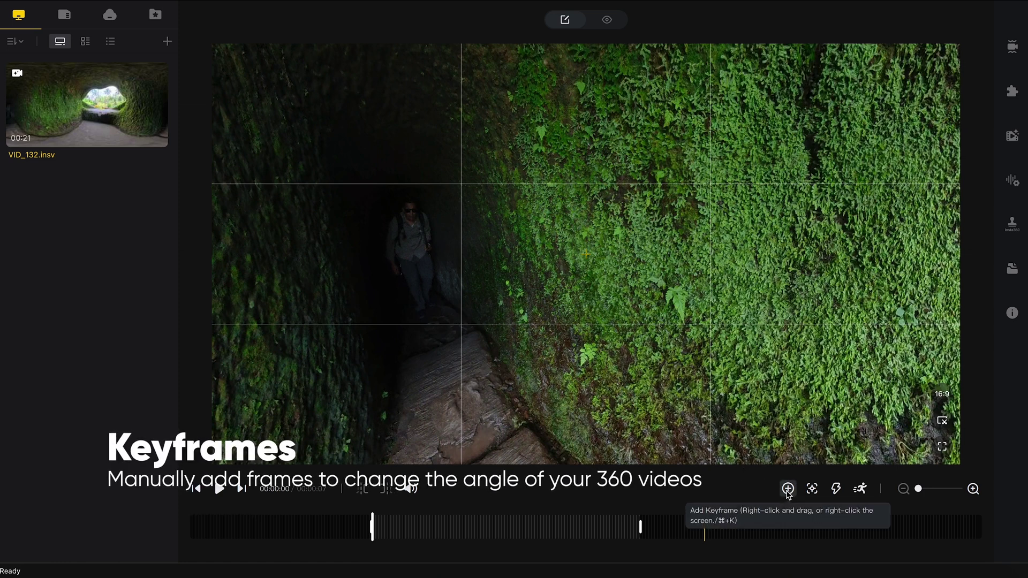
left_click(788, 490)
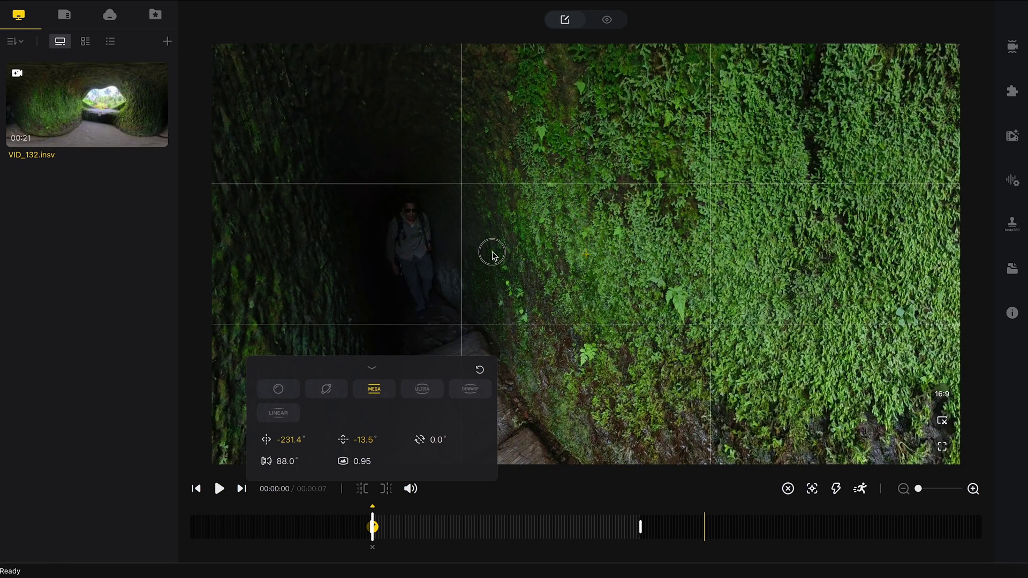
mouse_move(492, 252)
left_mouse_down()
mouse_move(550, 253)
mouse_move(660, 281)
left_mouse_up()
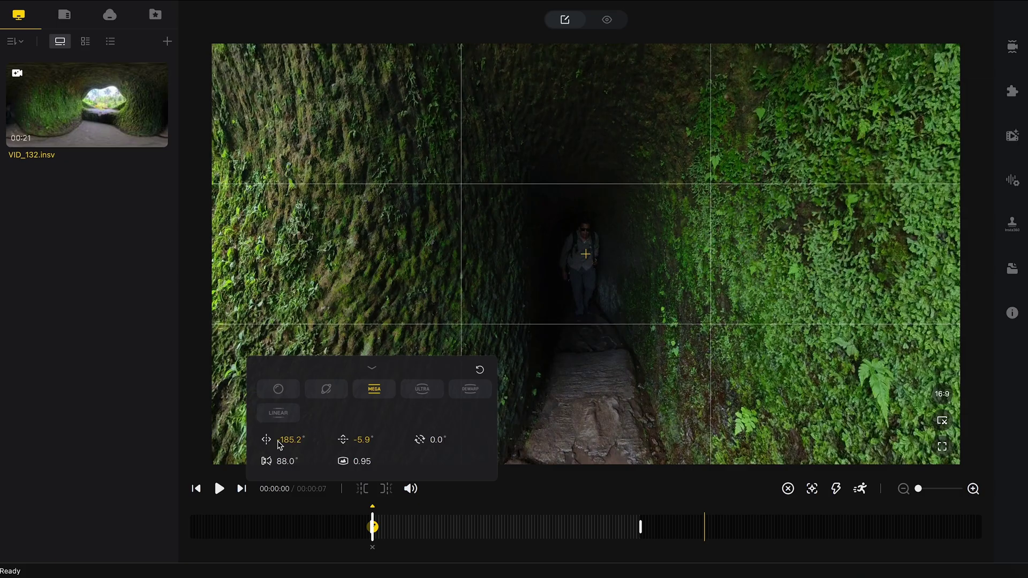
left_click_drag(290, 445, 280, 444)
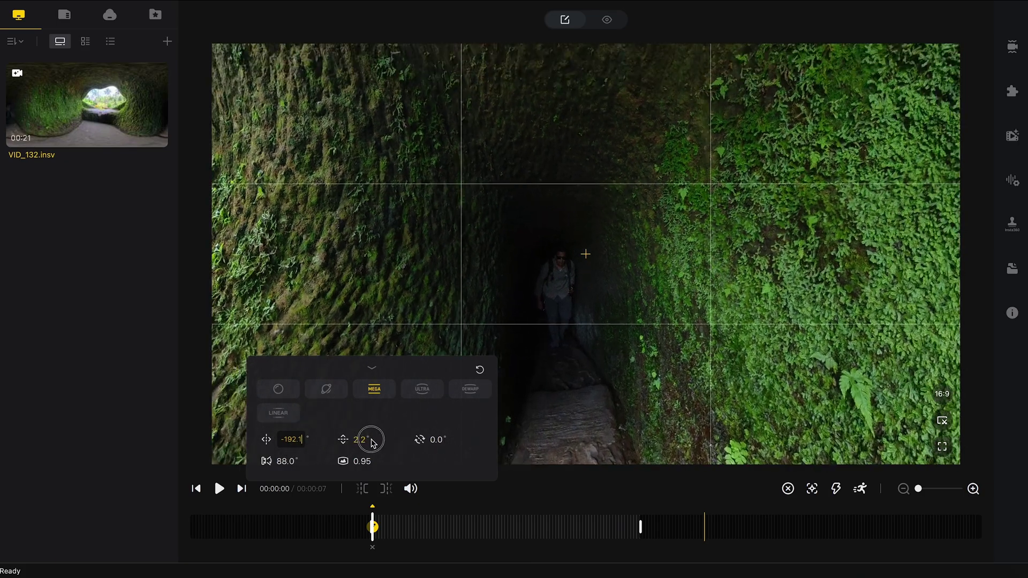
left_click_drag(368, 442, 357, 442)
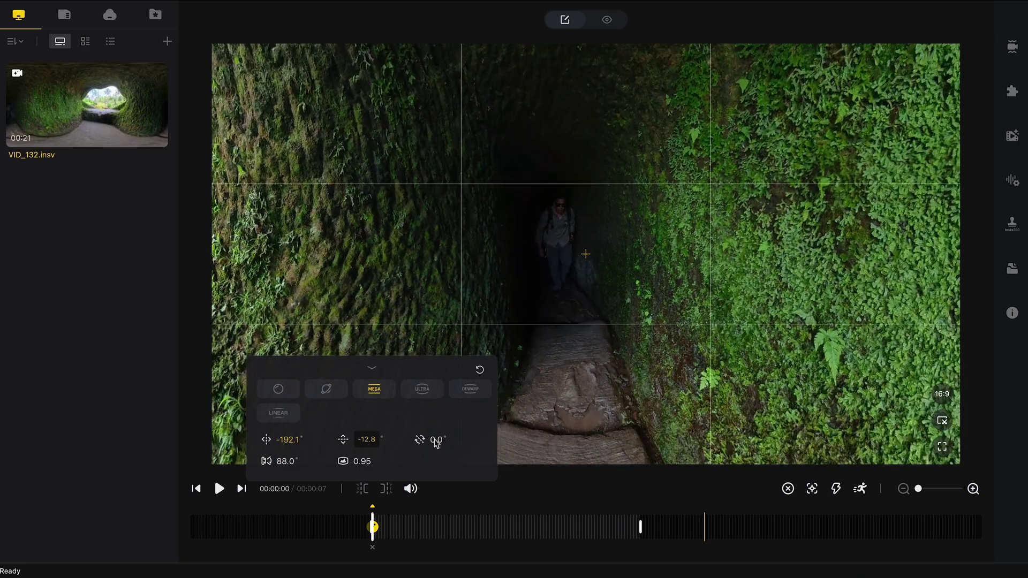
left_click_drag(434, 442, 429, 442)
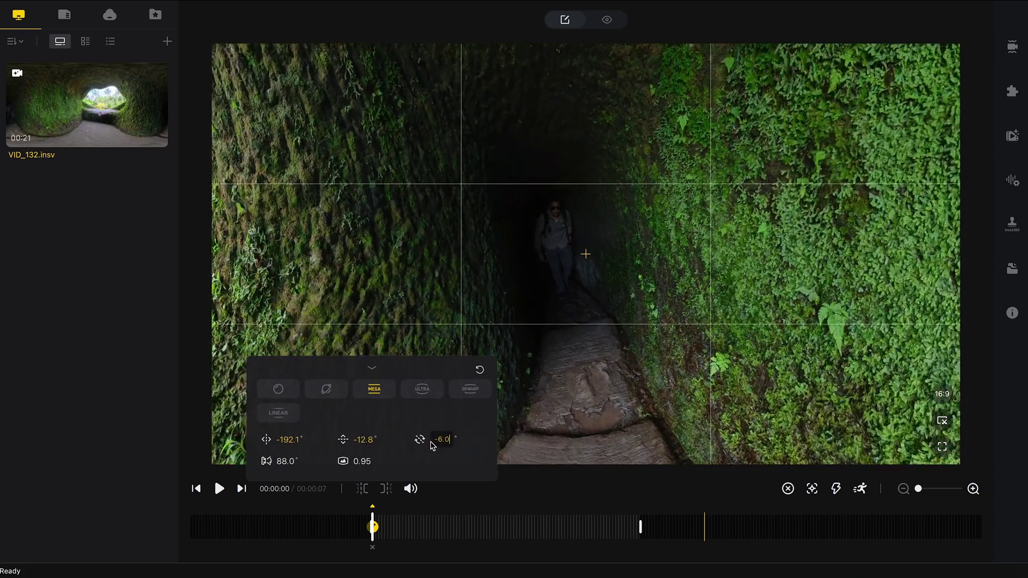
left_click(288, 462)
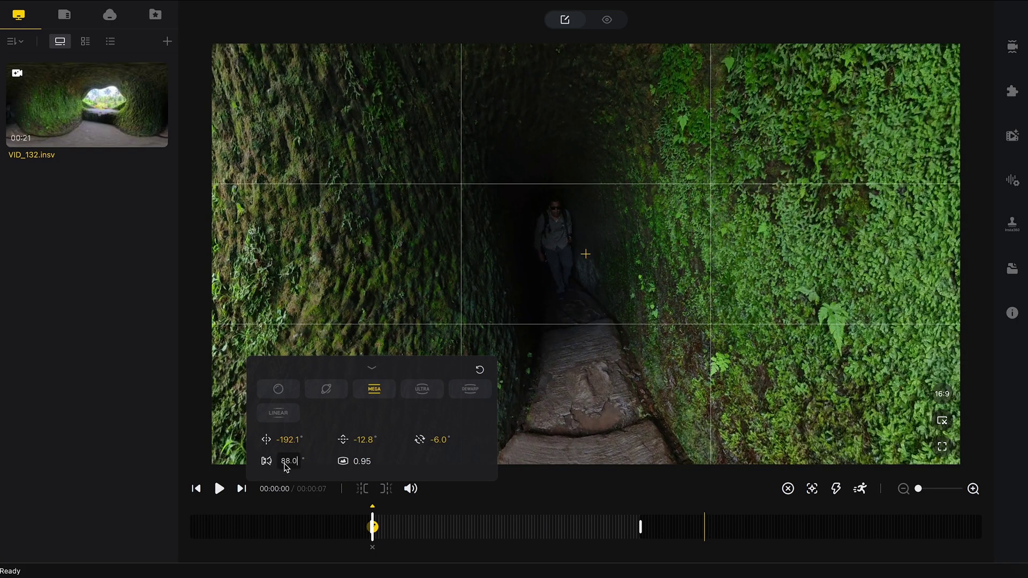
mouse_move(288, 462)
left_mouse_down()
mouse_move(385, 467)
mouse_move(329, 473)
mouse_move(366, 466)
left_mouse_up()
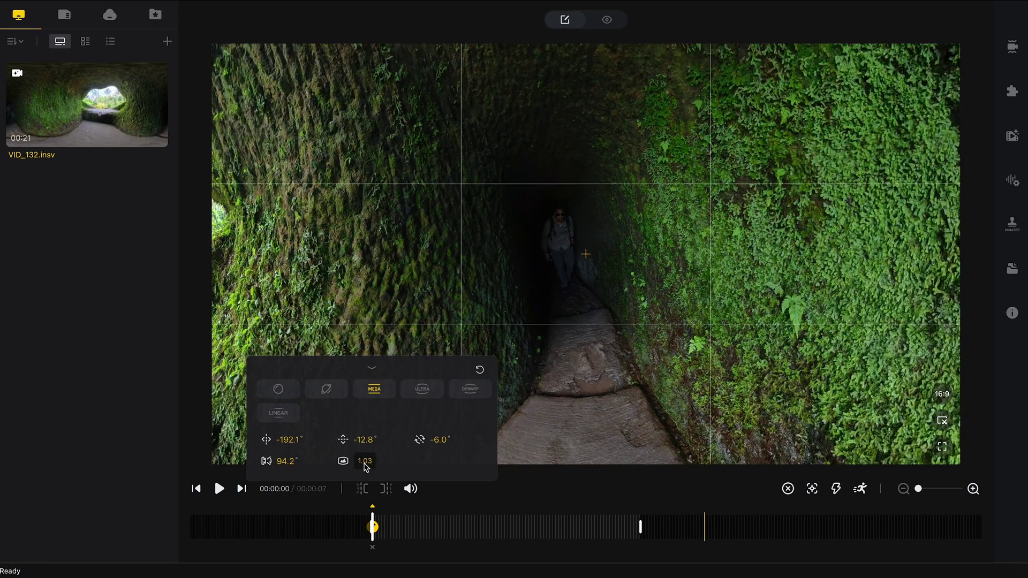
left_click(480, 370)
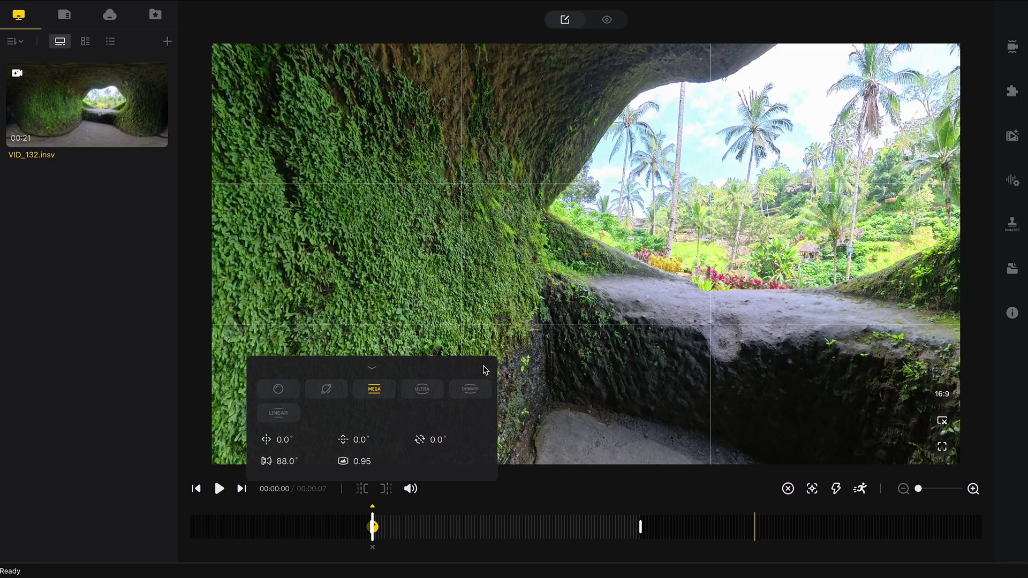
- Set the first keyframe to -44° pan and 17° tilt, then move the playhead to about 2 seconds
left_click_drag(283, 440, 261, 444)
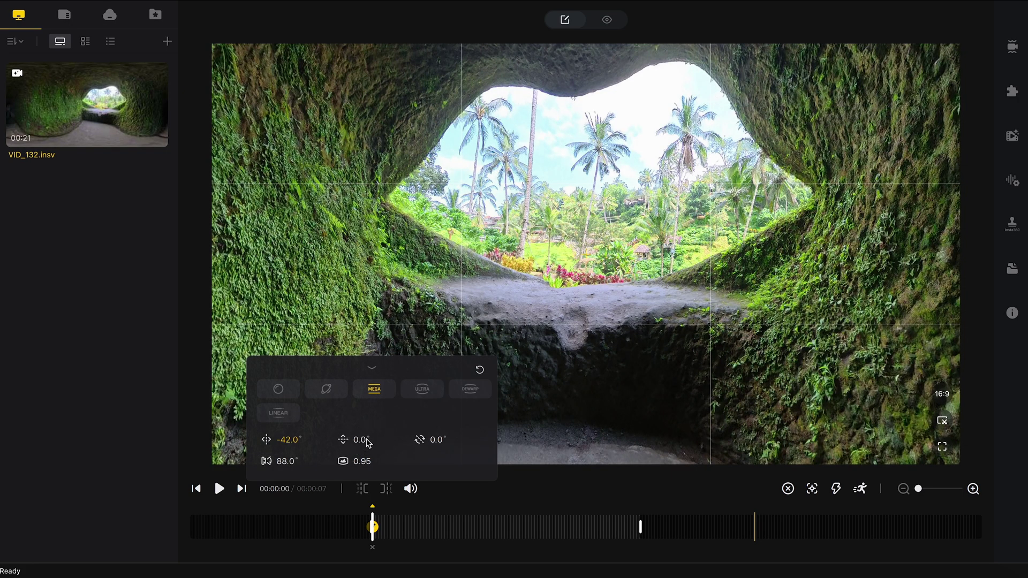
left_click_drag(359, 441, 372, 441)
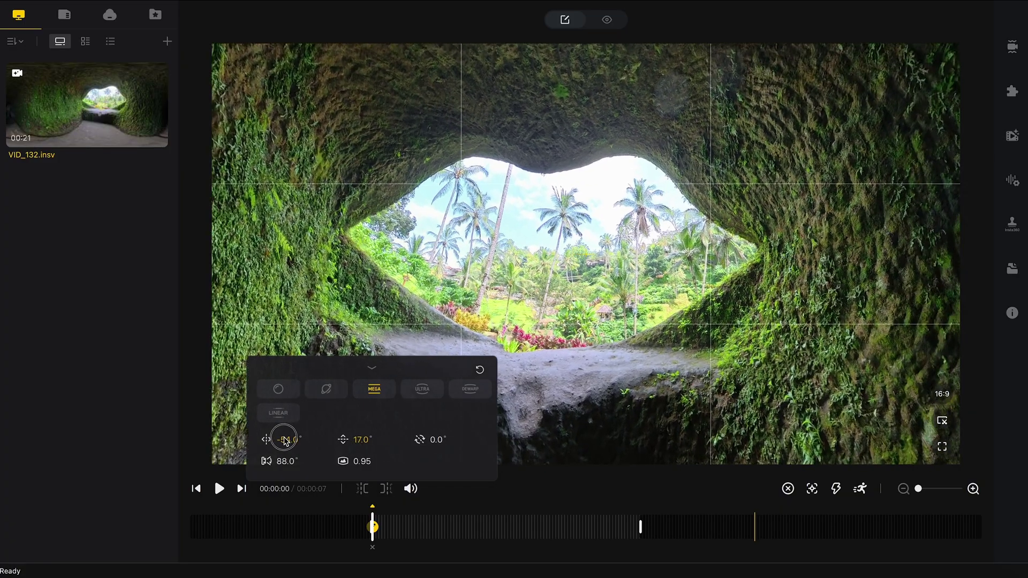
left_click_drag(291, 440, 293, 440)
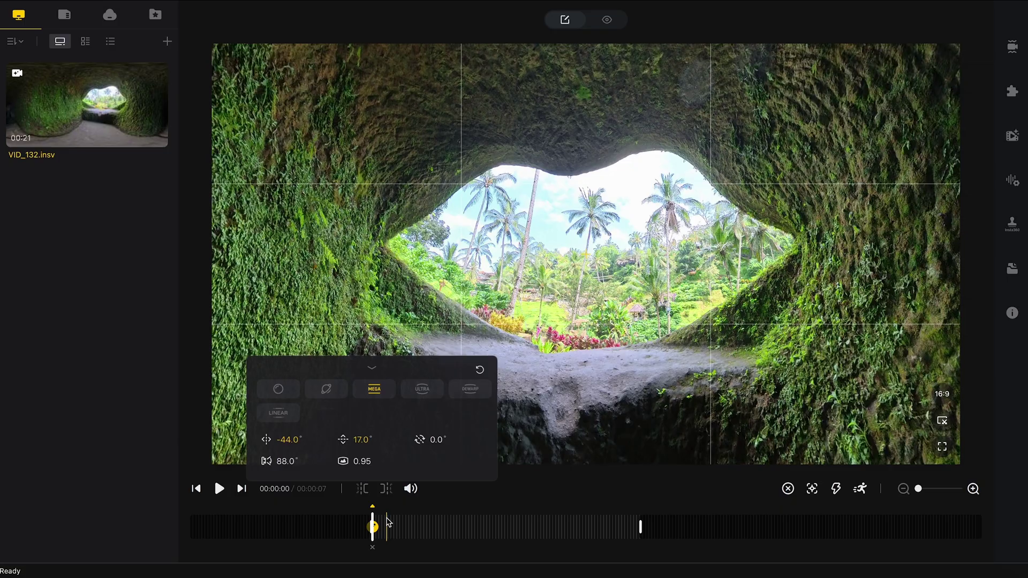
left_click(391, 524)
left_click_drag(391, 524, 452, 524)
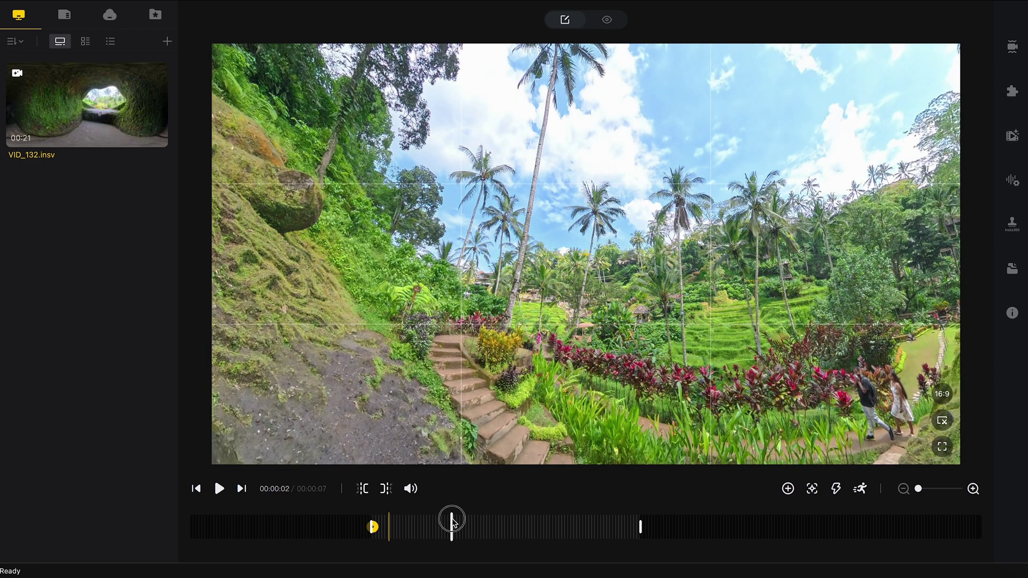
- Add a keyframe near 2 seconds with tilt typed back to 0°, then move later in the clip
left_click(789, 488)
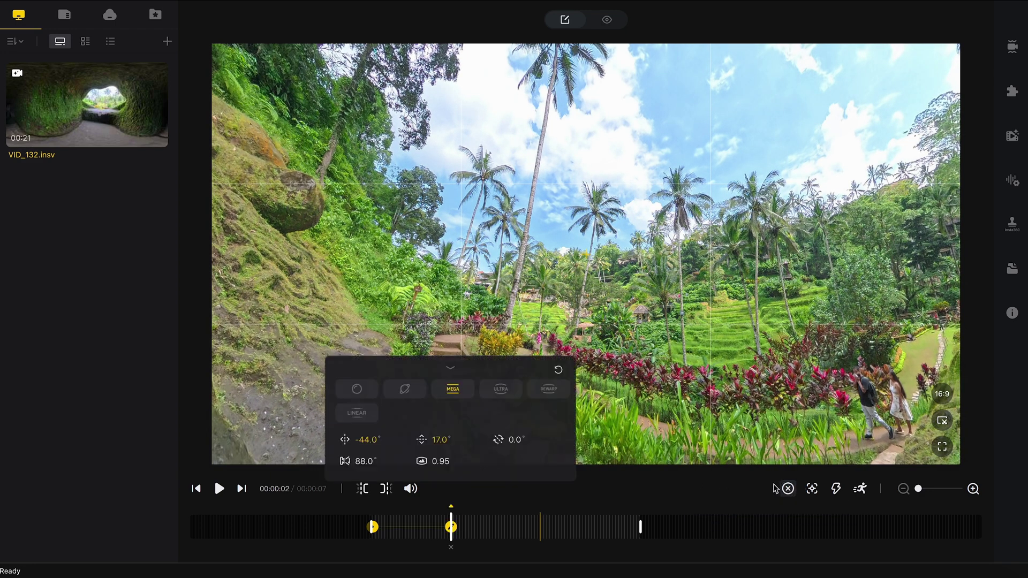
left_click(442, 440)
key("BackSpace")
key("BackSpace")
key("BackSpace")
key("Return")
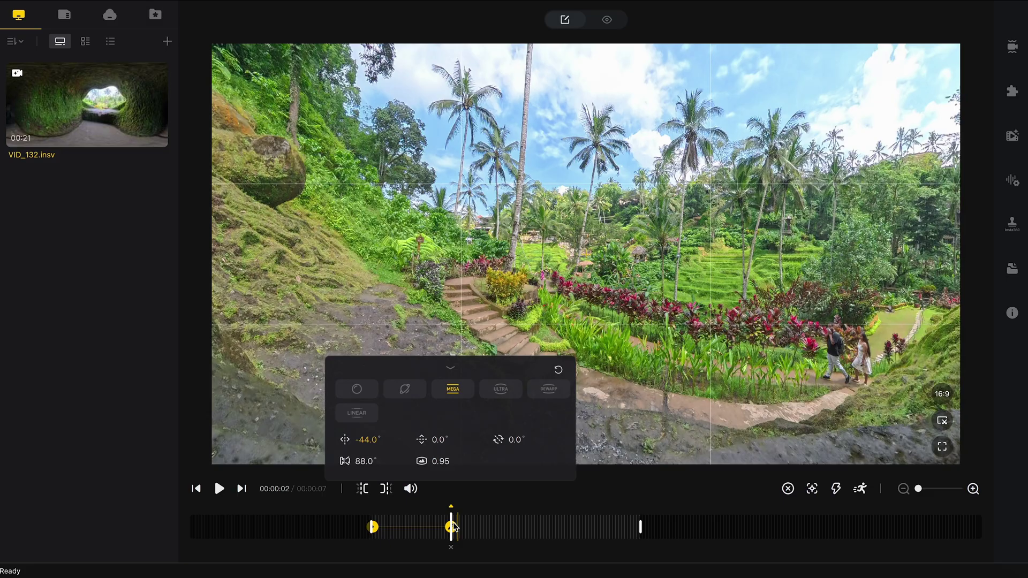
left_click_drag(453, 528, 485, 525)
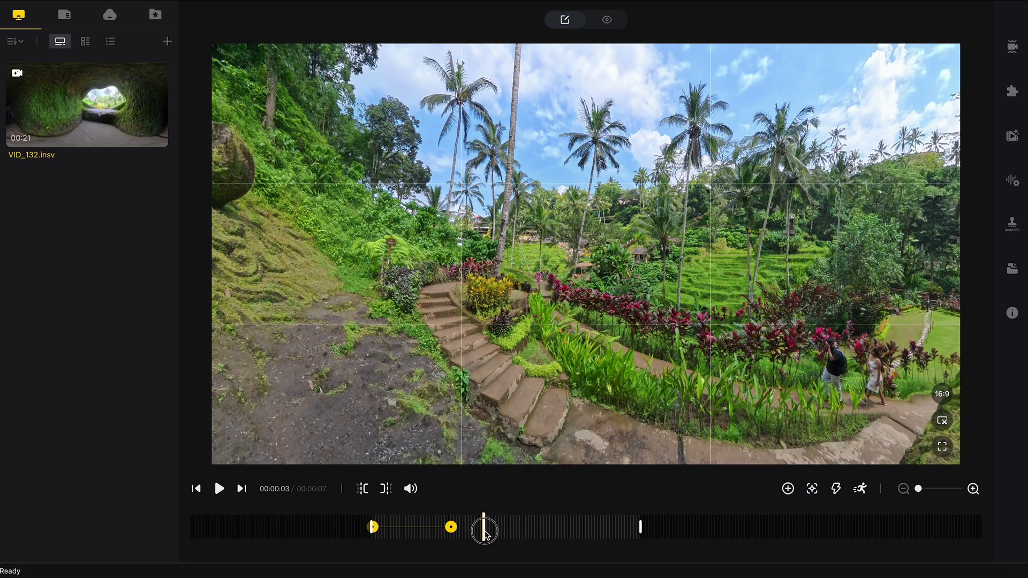
- Add a 3-second keyframe panned to about -220° facing the cave, then play and pause a preview
left_click(788, 488)
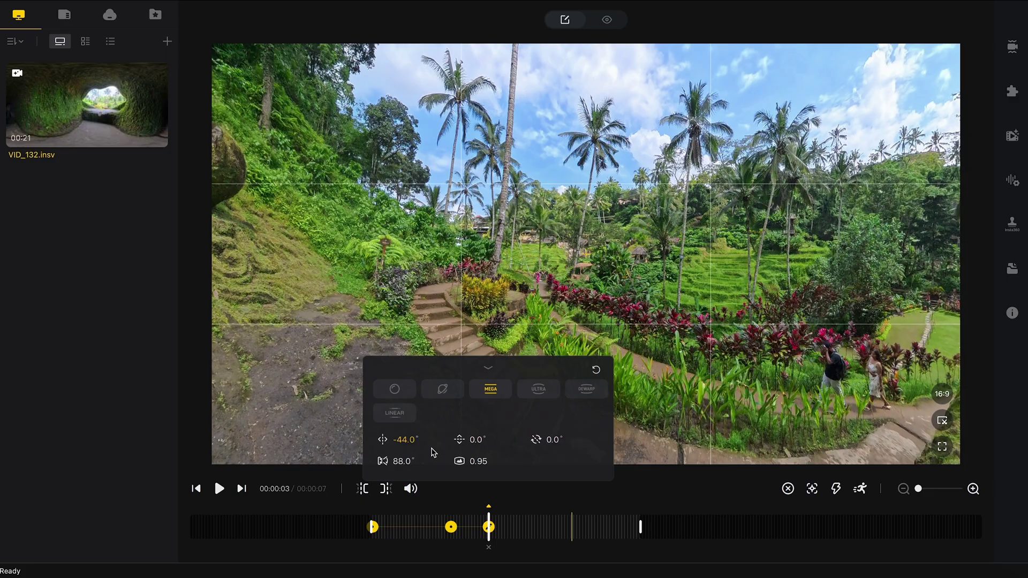
left_click_drag(406, 439, 302, 454)
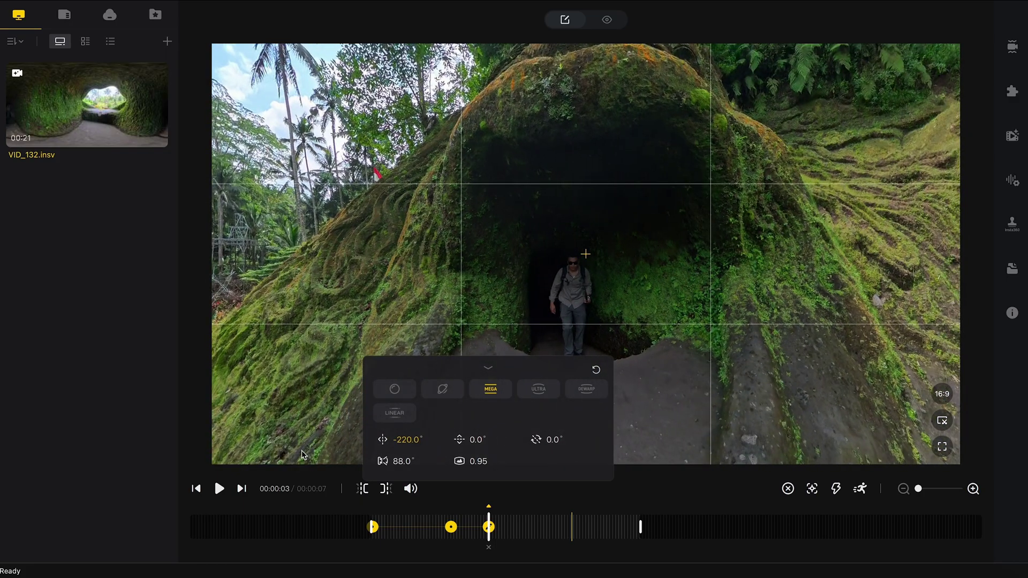
left_click(438, 524)
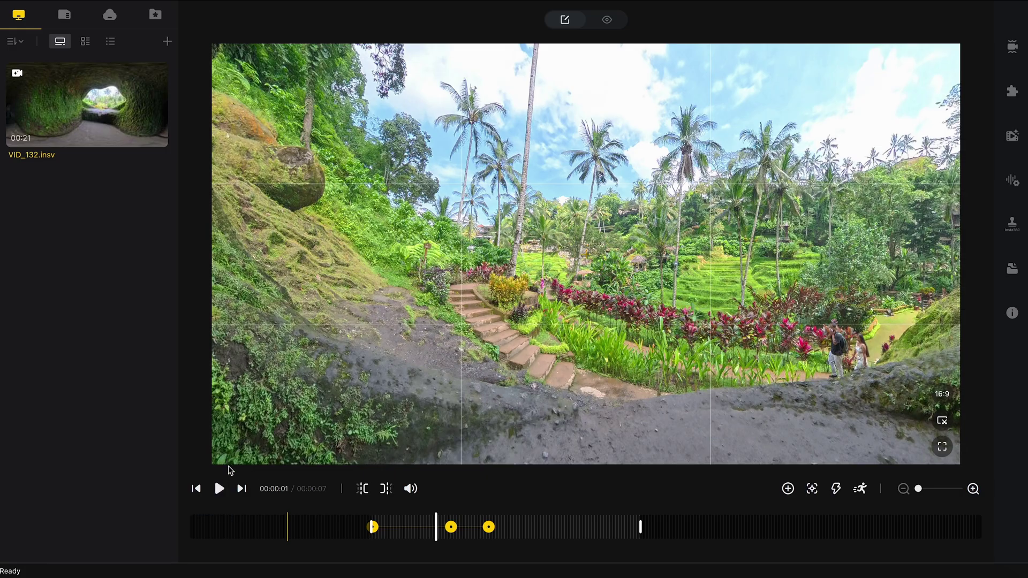
left_click(218, 489)
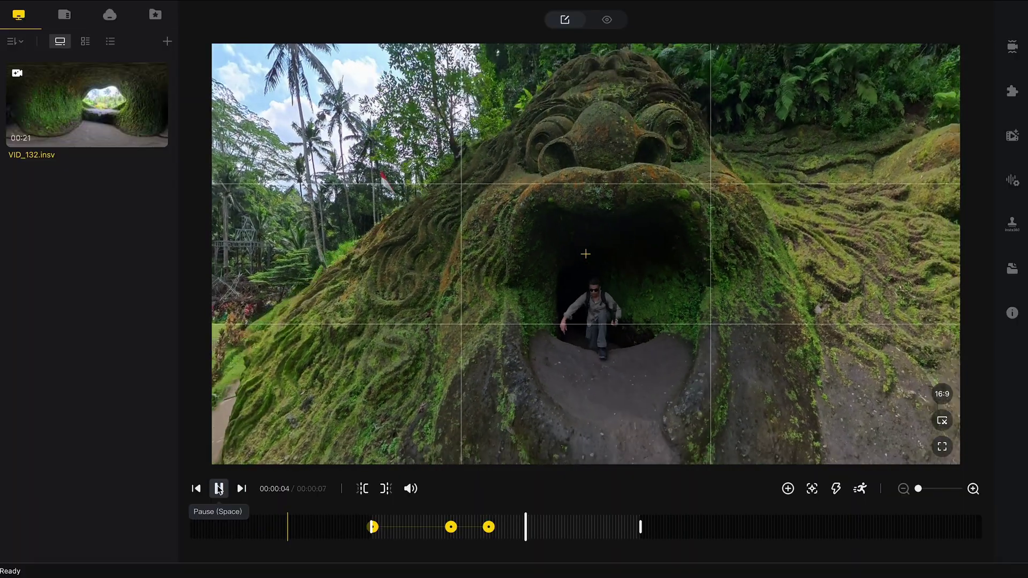
left_click(219, 489)
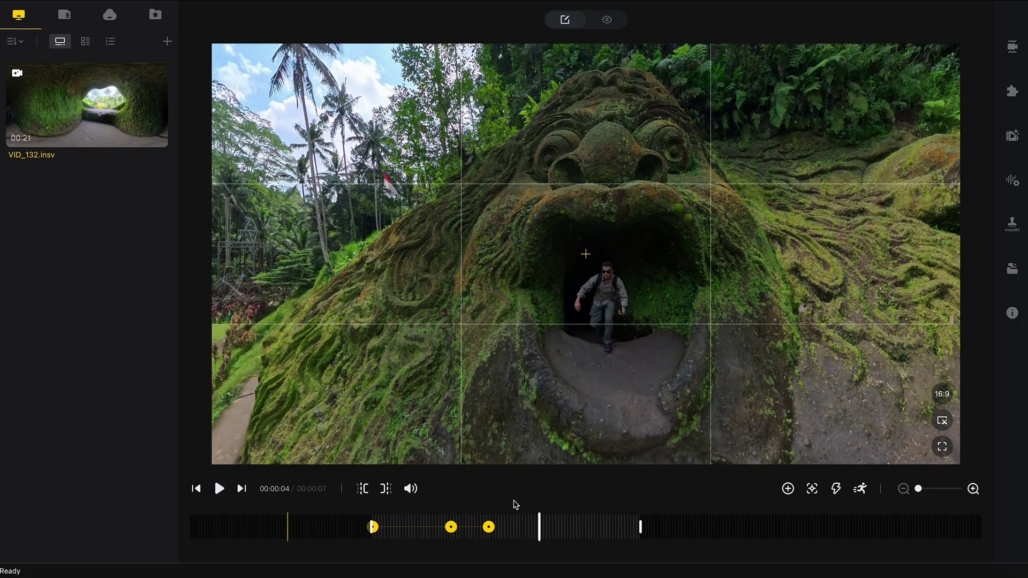
- Add a keyframe at 6 seconds panned to -229° with a 120° field of view
left_click(598, 530)
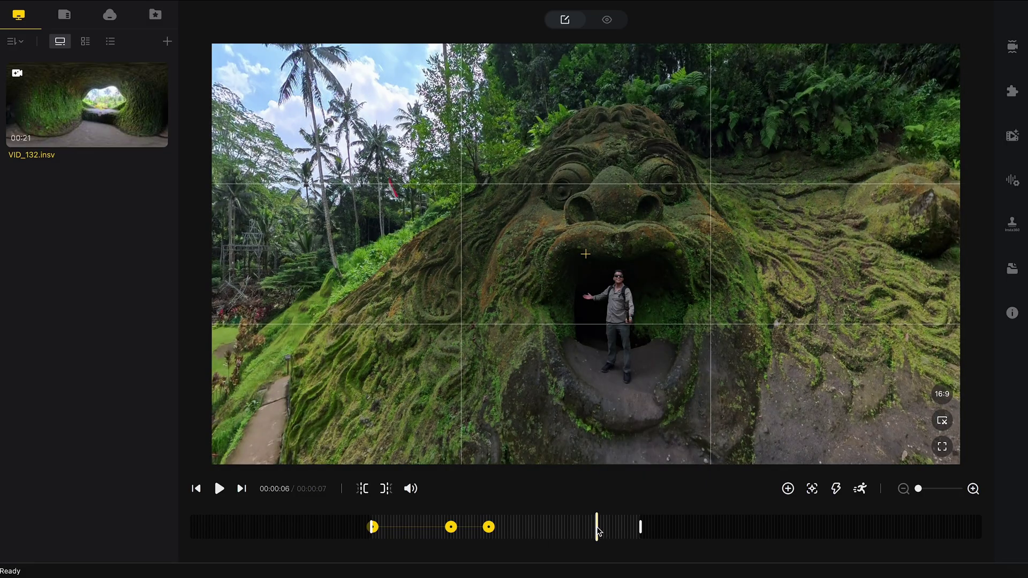
left_click(788, 488)
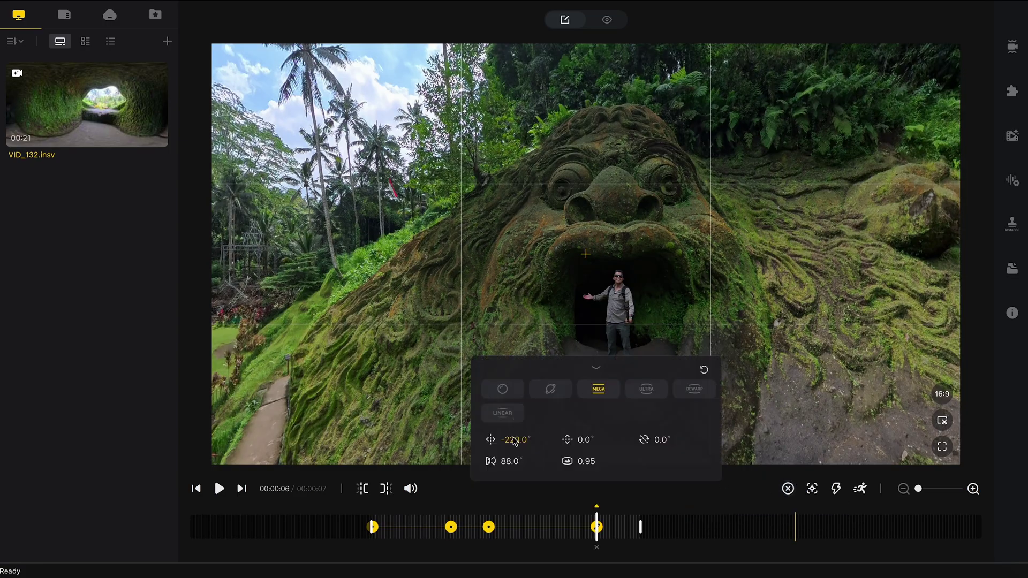
left_click_drag(515, 441, 509, 441)
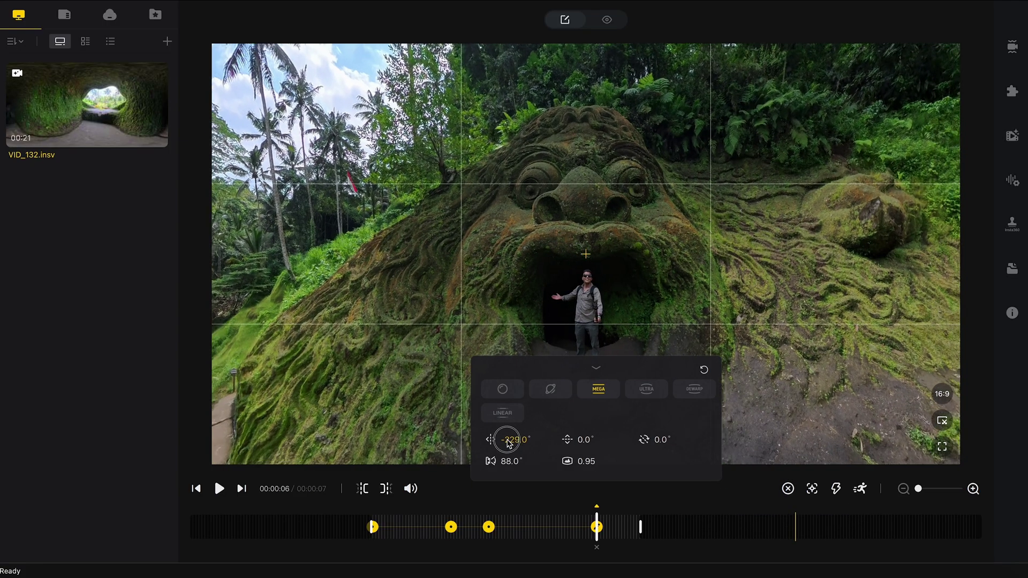
left_click(509, 441)
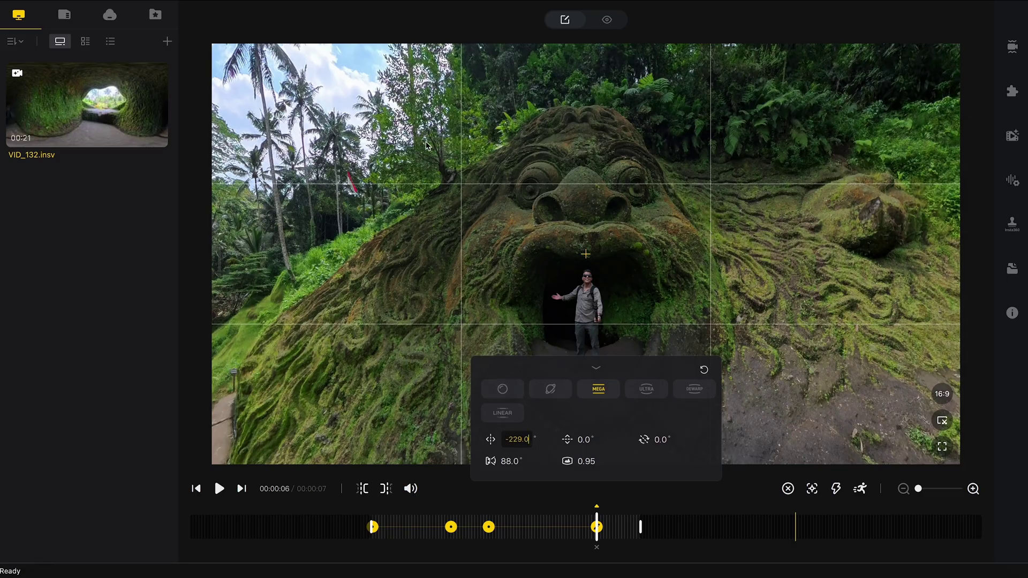
left_click(512, 463)
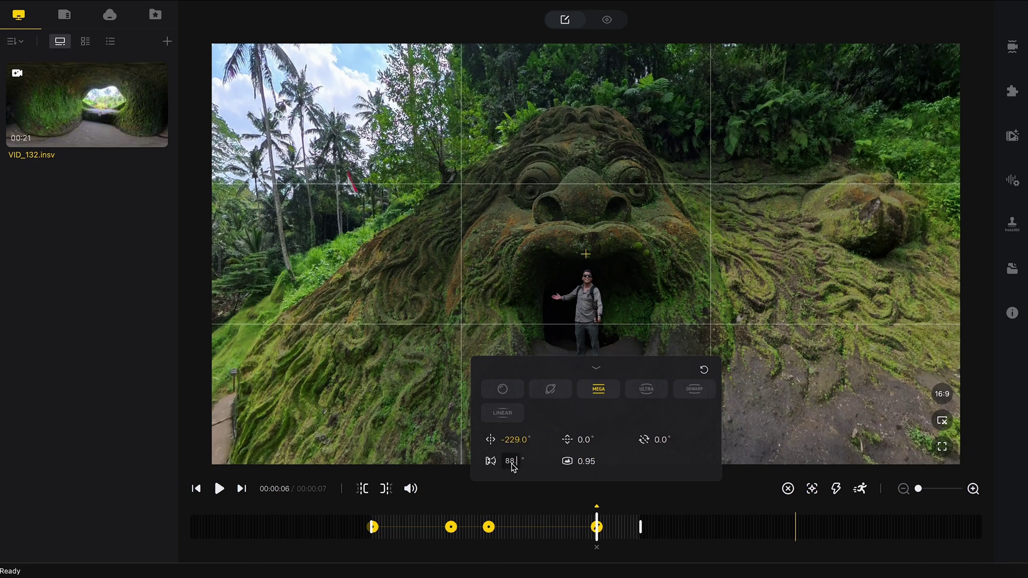
key("BackSpace")
key("BackSpace")
key("BackSpace")
type("12")
key("Return")
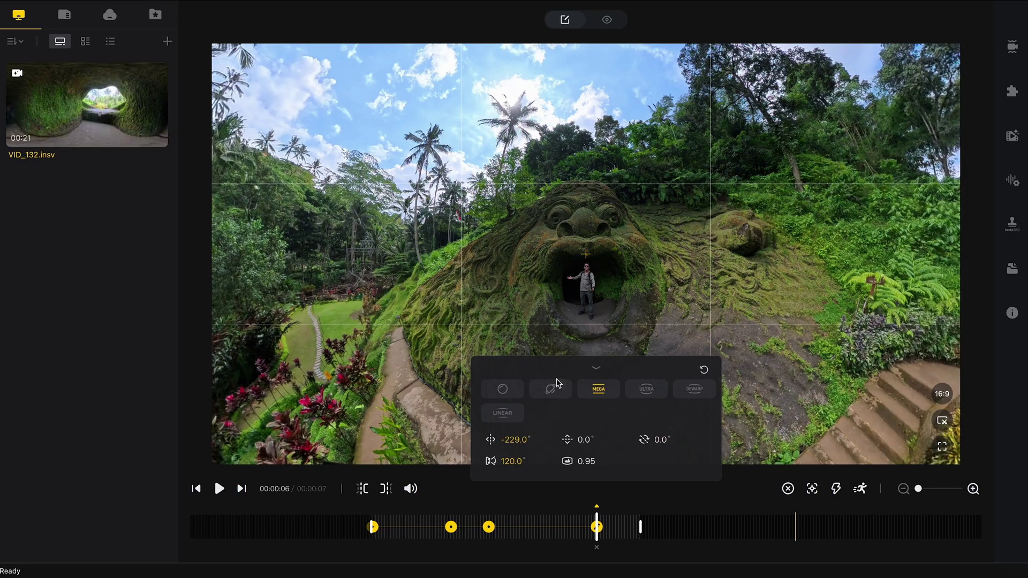
- Try reducing this keyframe's distortion, settling it back at 0.95
left_click(590, 463)
key("Return")
left_click_drag(595, 463, 551, 475)
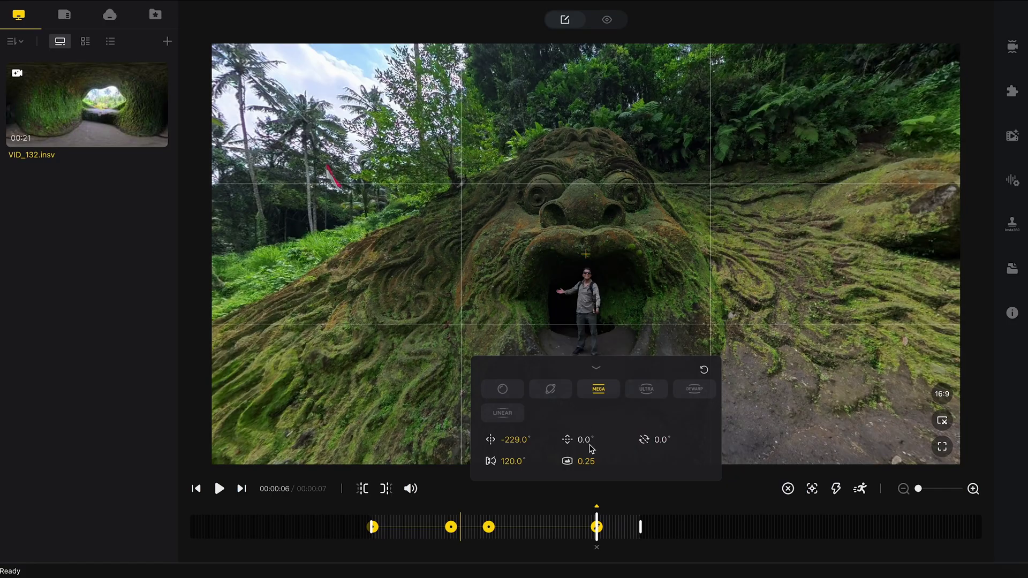
left_click(590, 463)
type("95")
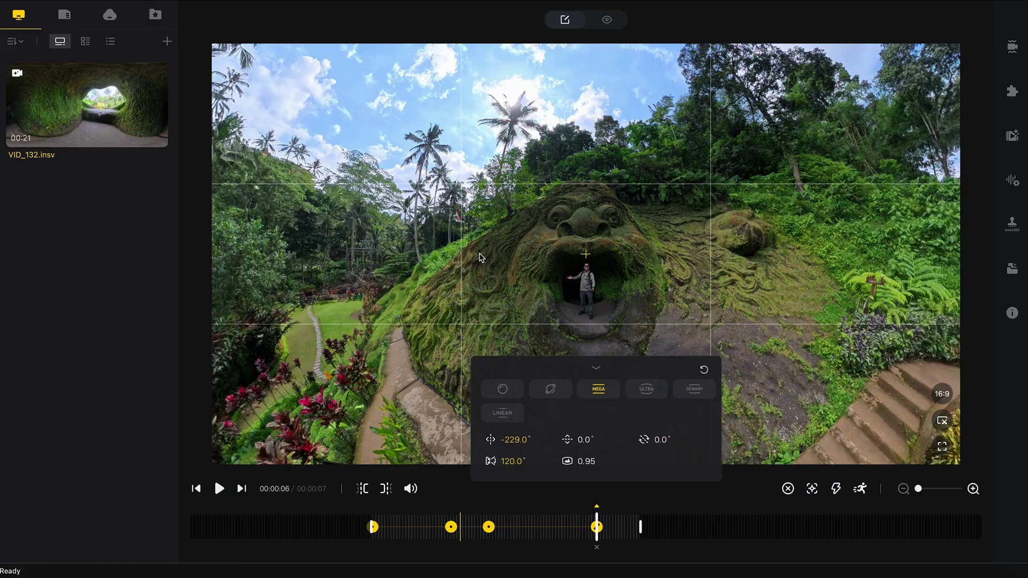
- Add a final keyframe at the trim end and play the reframed clip from the start
left_click(241, 489)
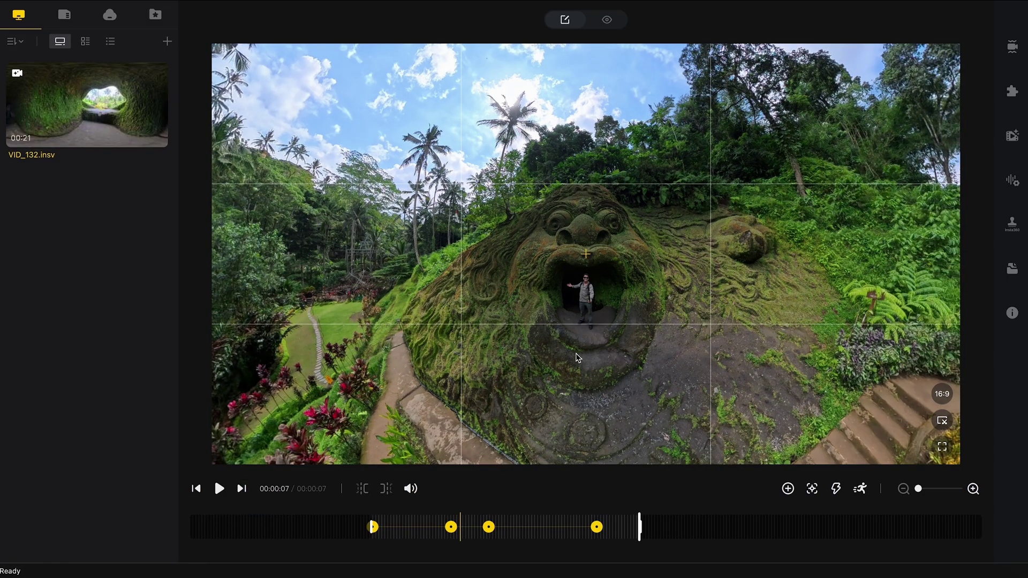
left_click(788, 489)
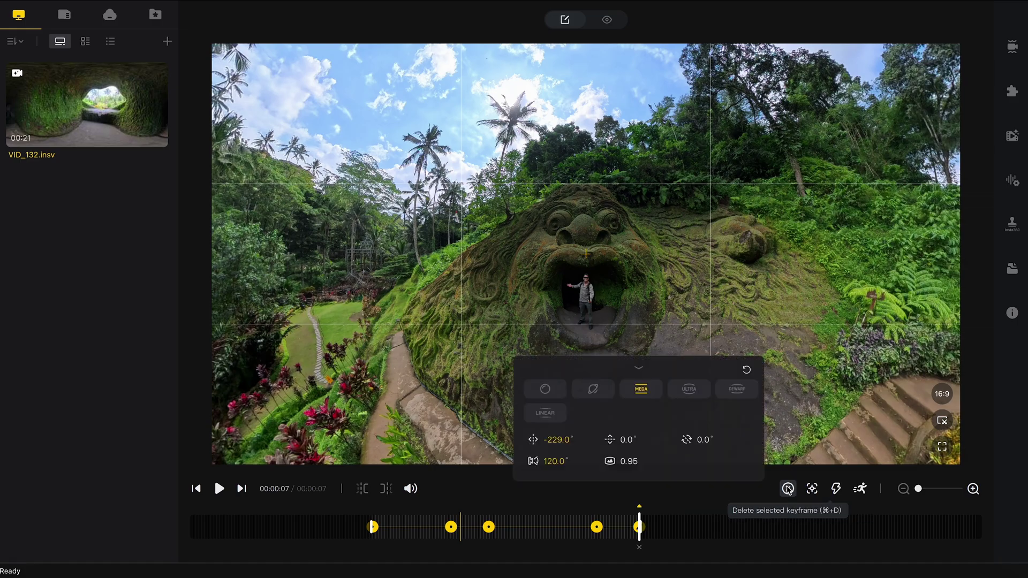
left_click(196, 488)
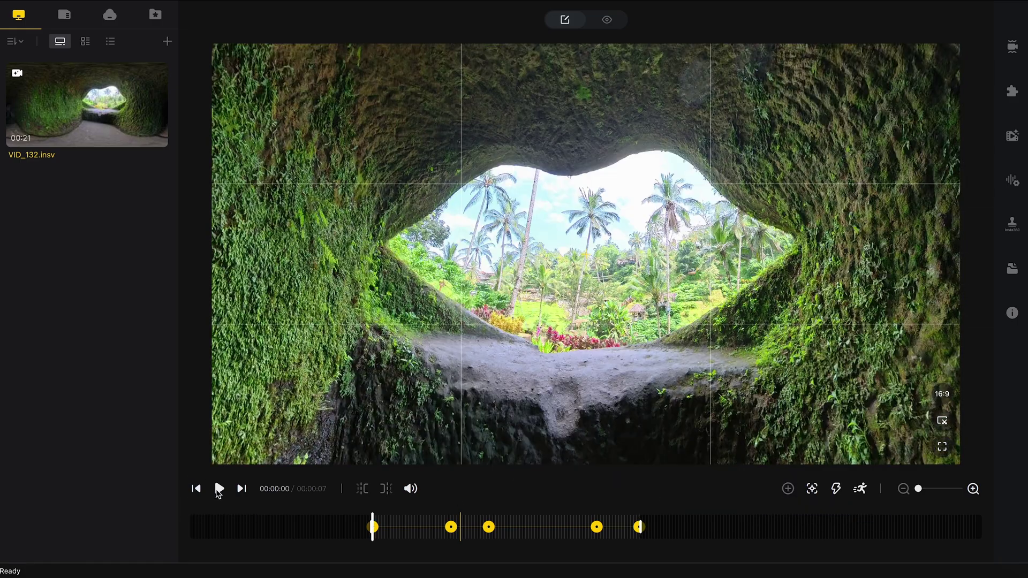
left_click(221, 489)
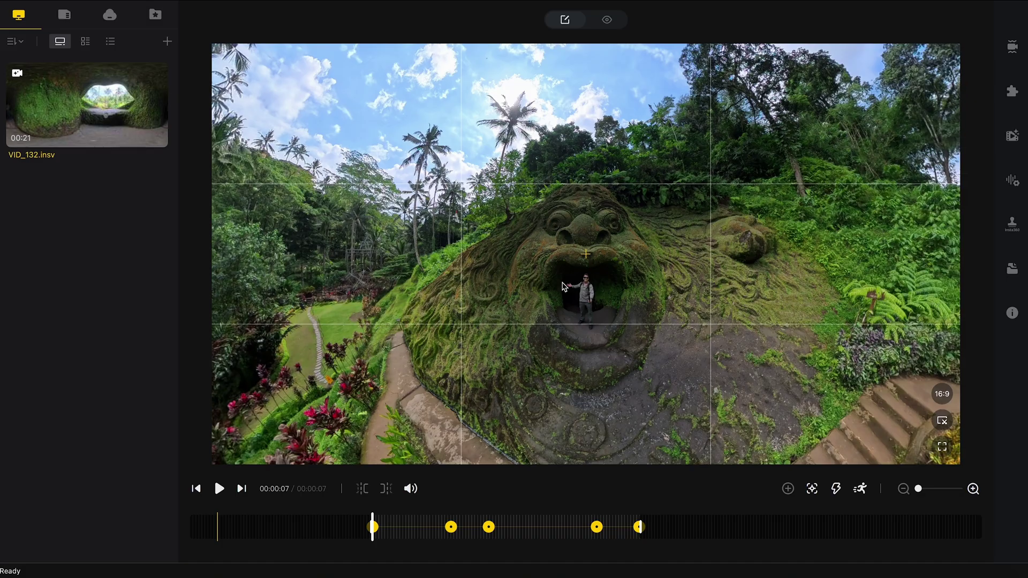
- Switch stitching optimization to AI Stitching and bring up the colour adjustment settings
left_click(1013, 93)
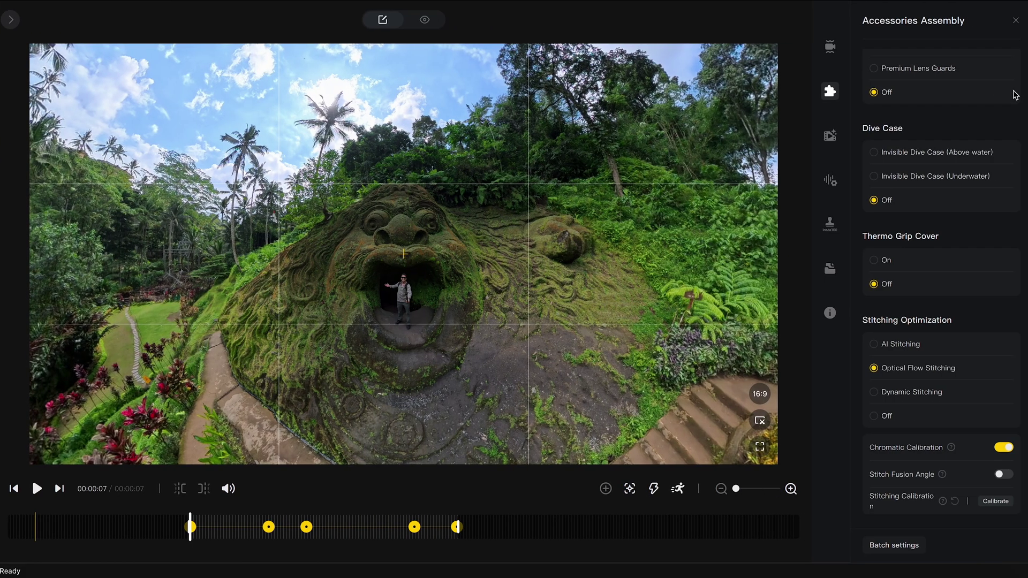
left_click(898, 348)
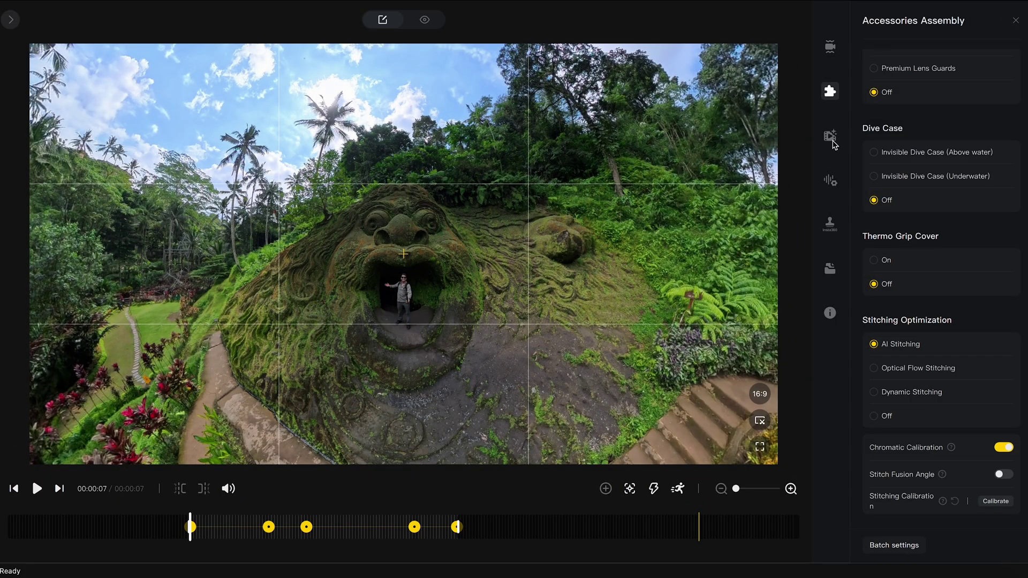
left_click(830, 136)
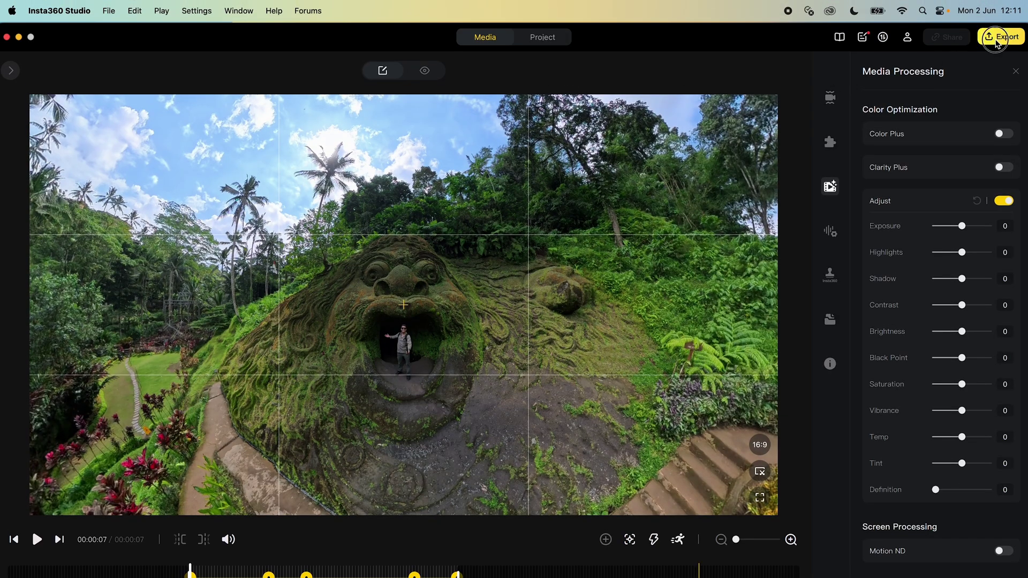
- Set the export save location to Documents > Insta360 Studio Tutorial
left_click(1001, 37)
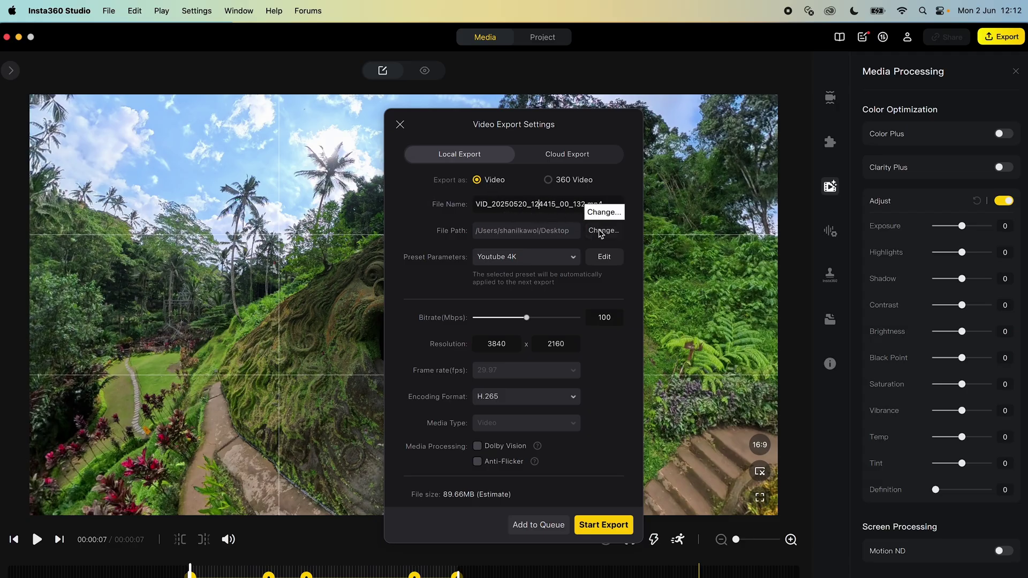
left_click(599, 233)
left_click(298, 201)
double_click(378, 234)
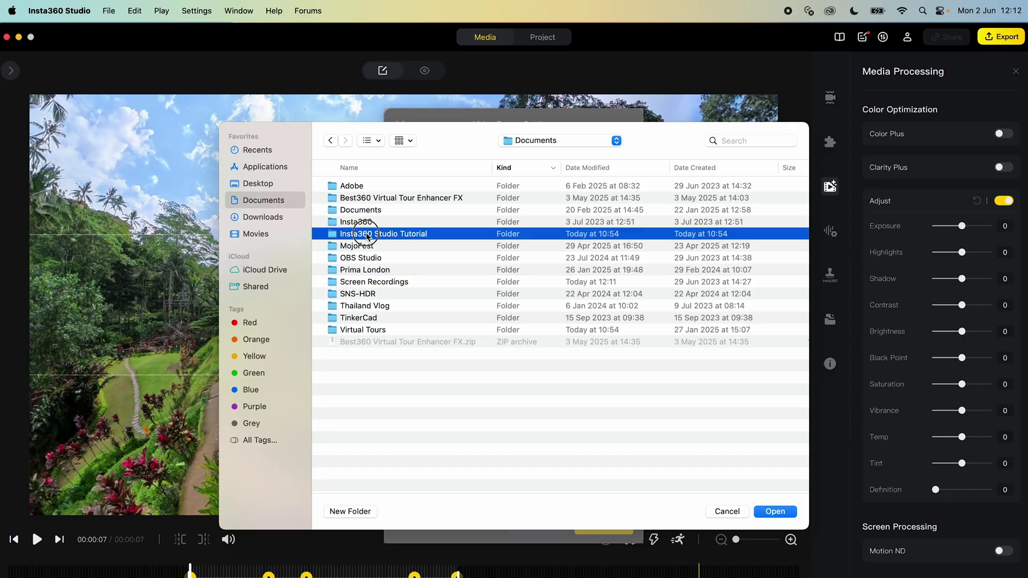
left_click(769, 511)
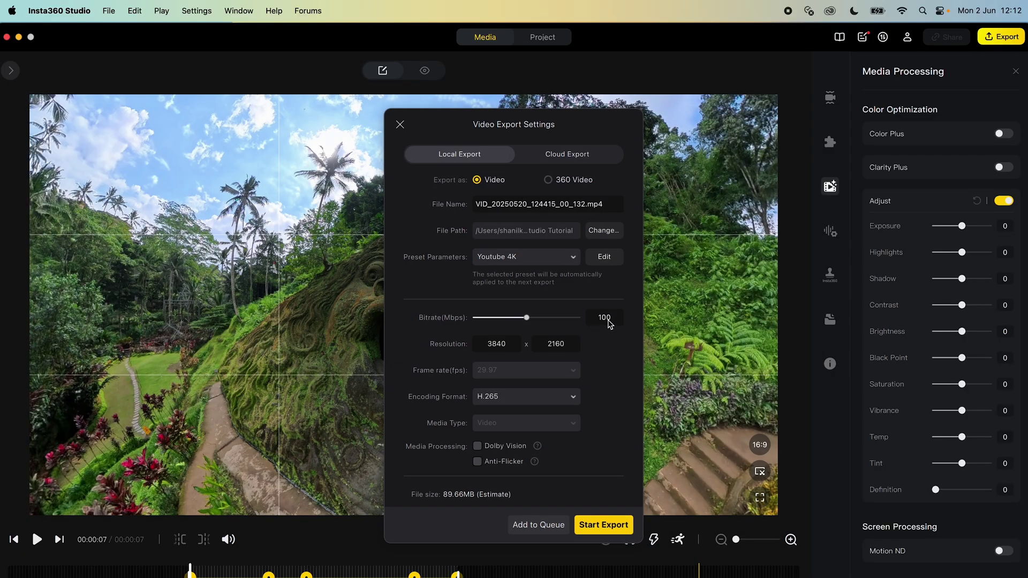
- Keep bitrate 100 and H.265 encoding, start the export and view the export queue
left_click(608, 318)
key("Tab")
left_click(563, 396)
left_click(551, 434)
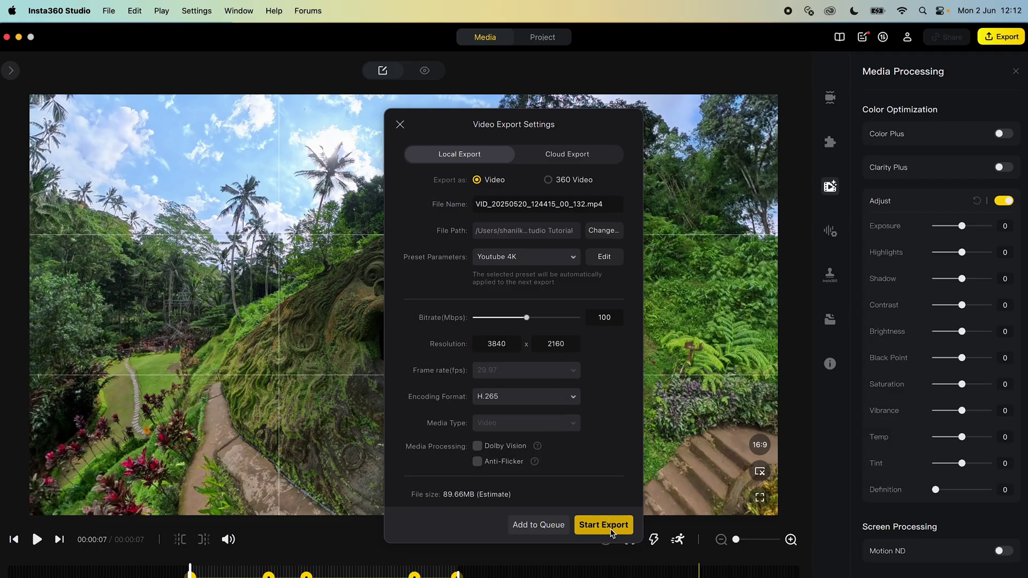
left_click(604, 524)
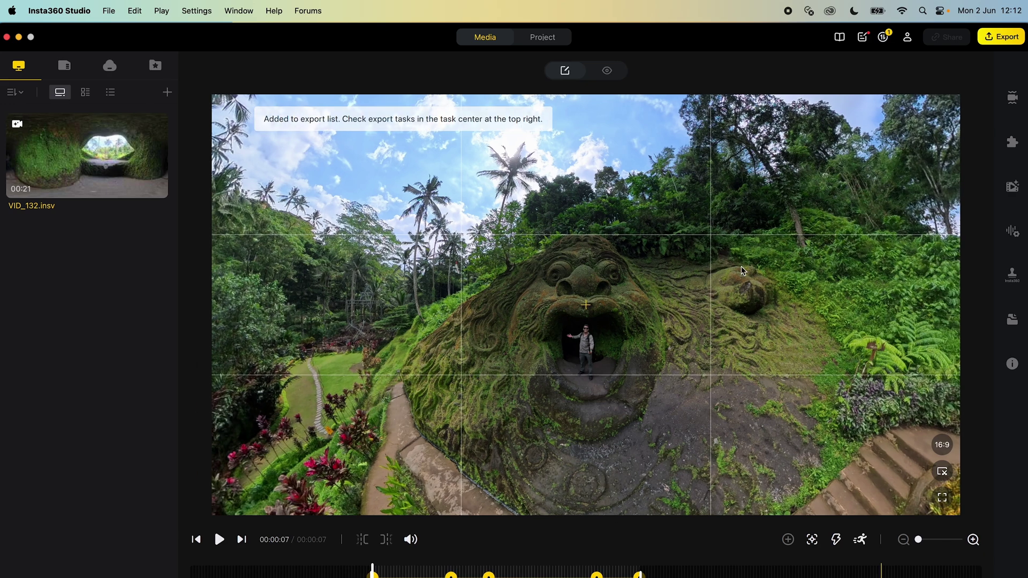
left_click(886, 38)
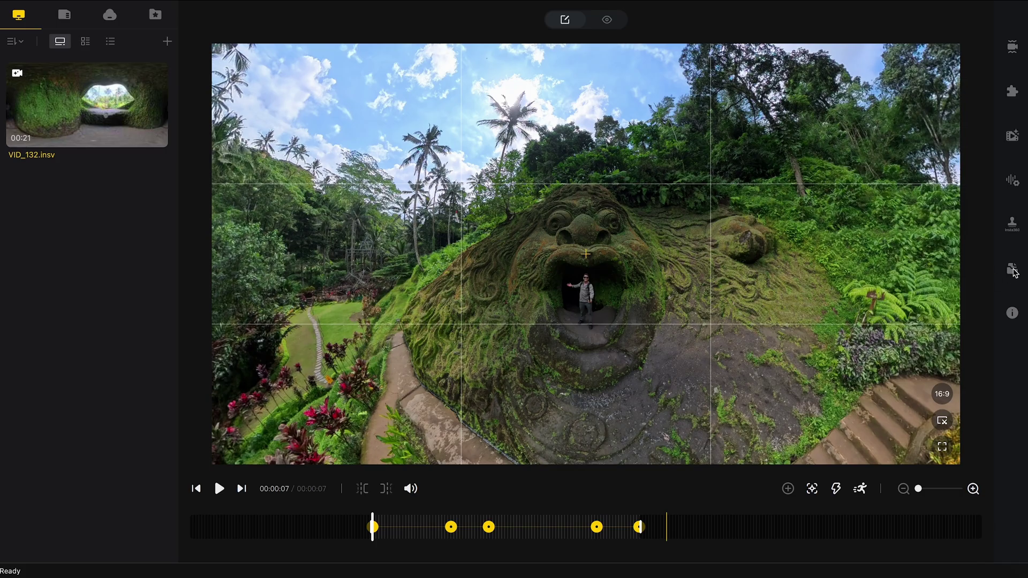
- Duplicate the clip, naming the copy 9by16 and the original 16by9
left_click(1014, 270)
mouse_move(940, 68)
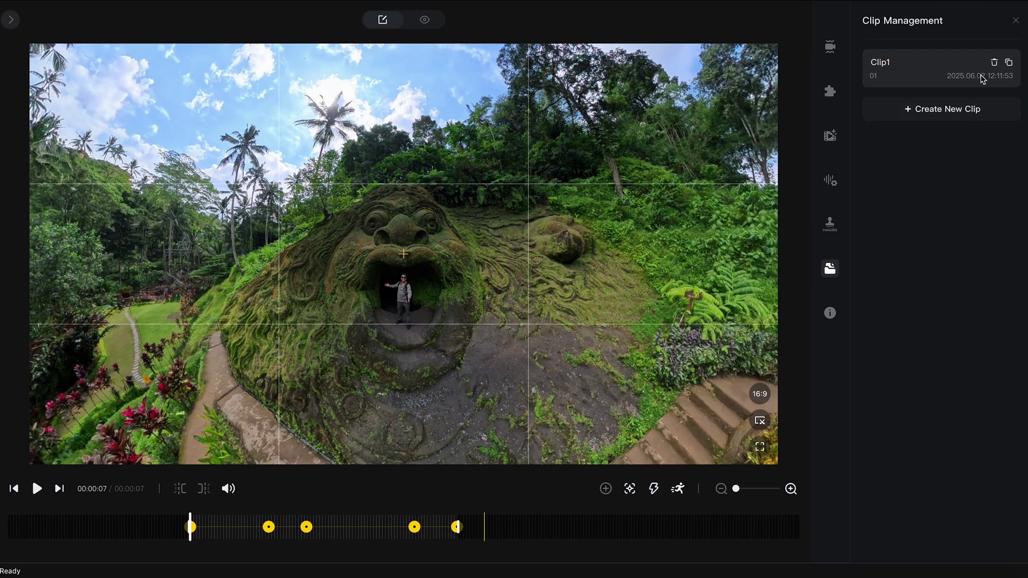
left_click(1010, 63)
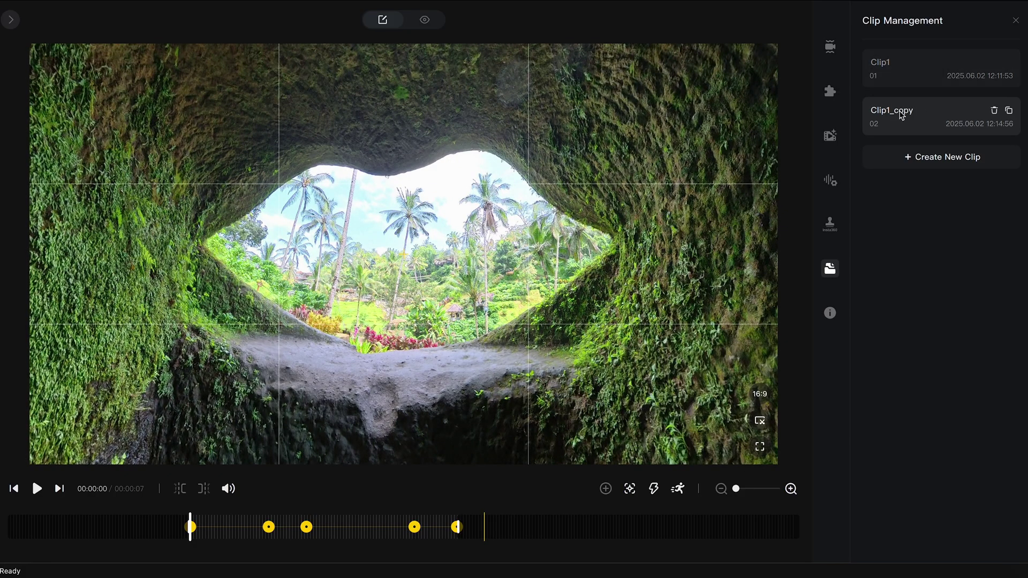
double_click(901, 114)
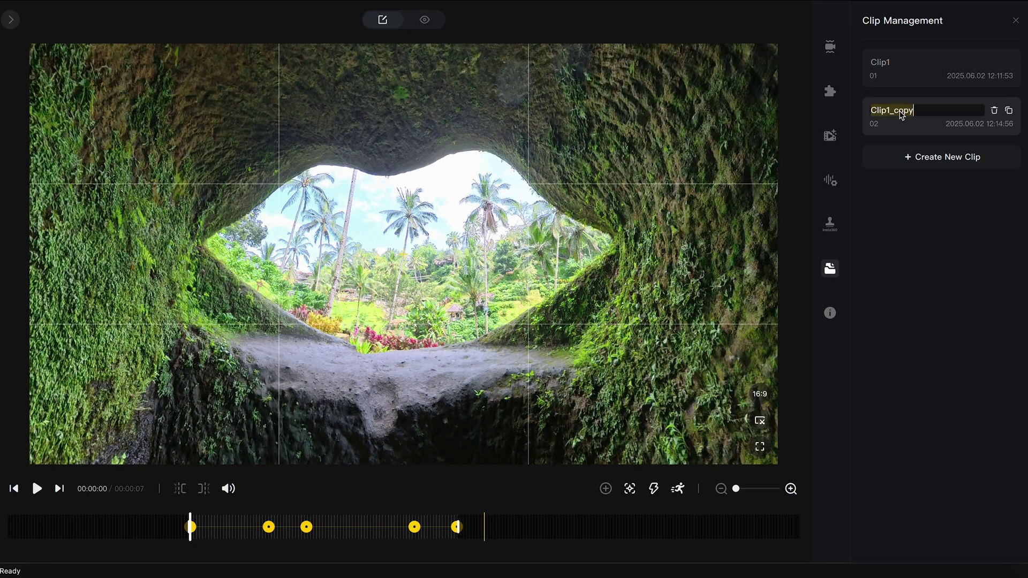
type("9by16")
left_click(887, 64)
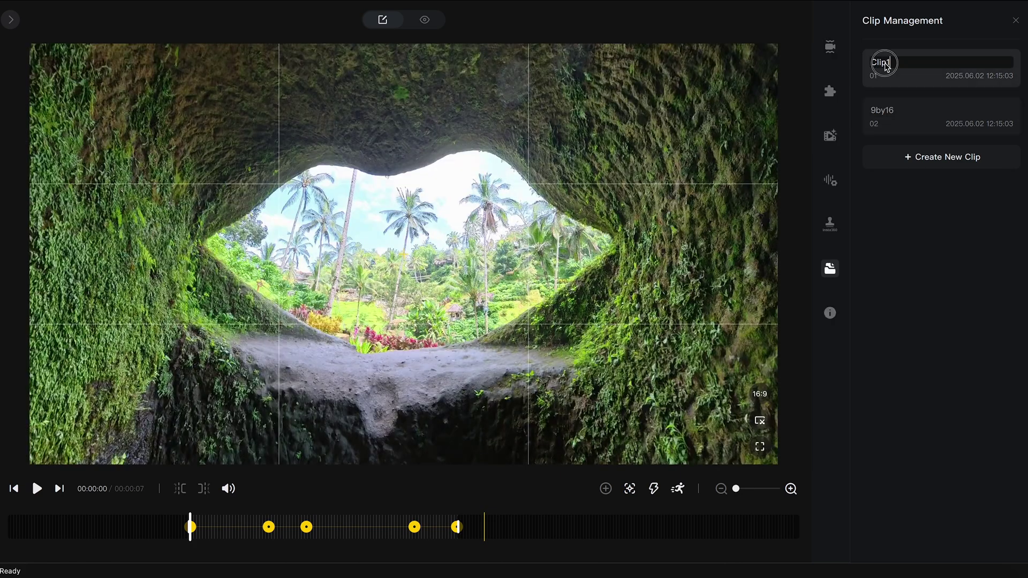
type("16by9")
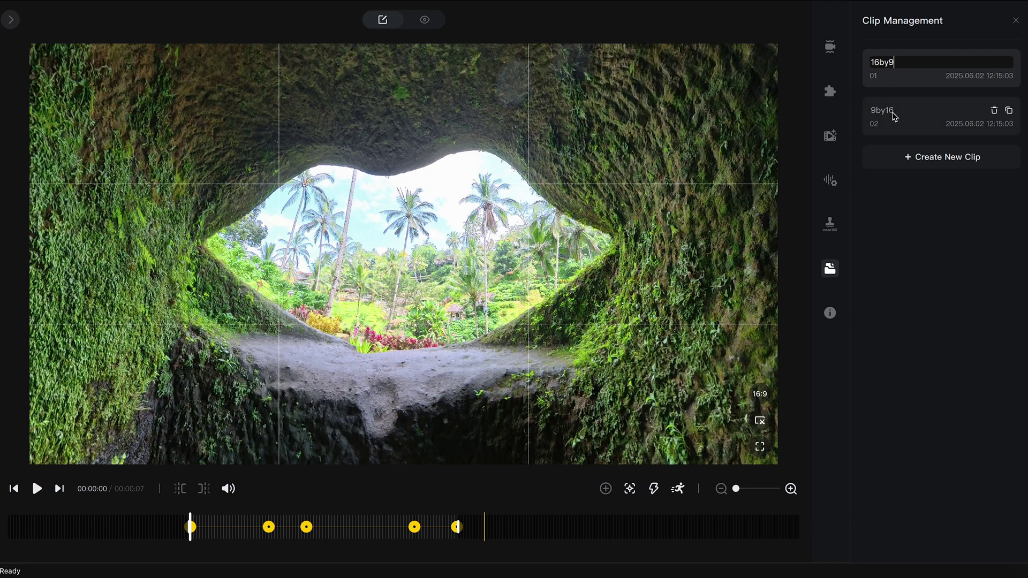
left_click(903, 117)
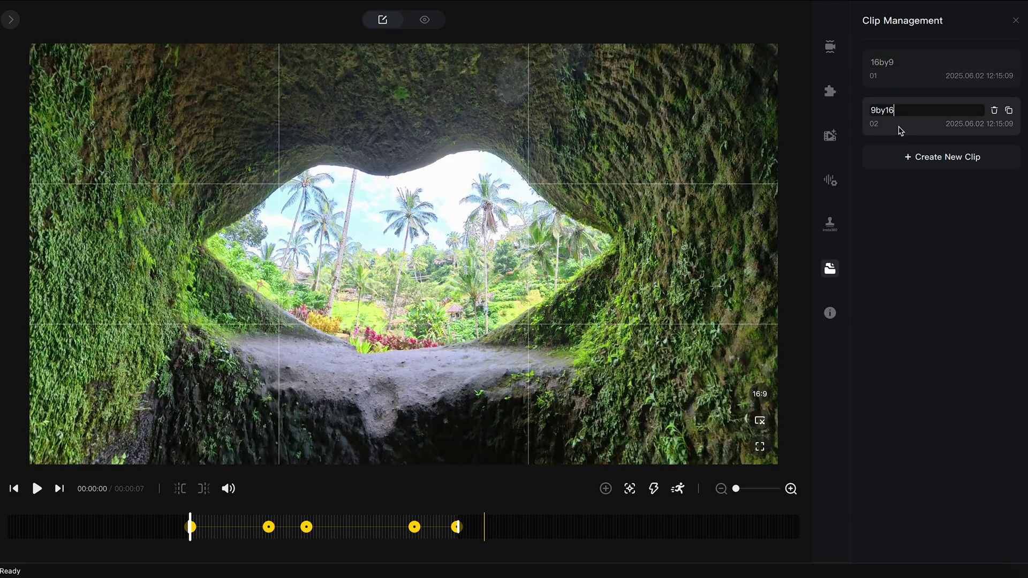
- Set the 9by16 clip to a portrait 9:16 aspect ratio and play it back
left_click(760, 394)
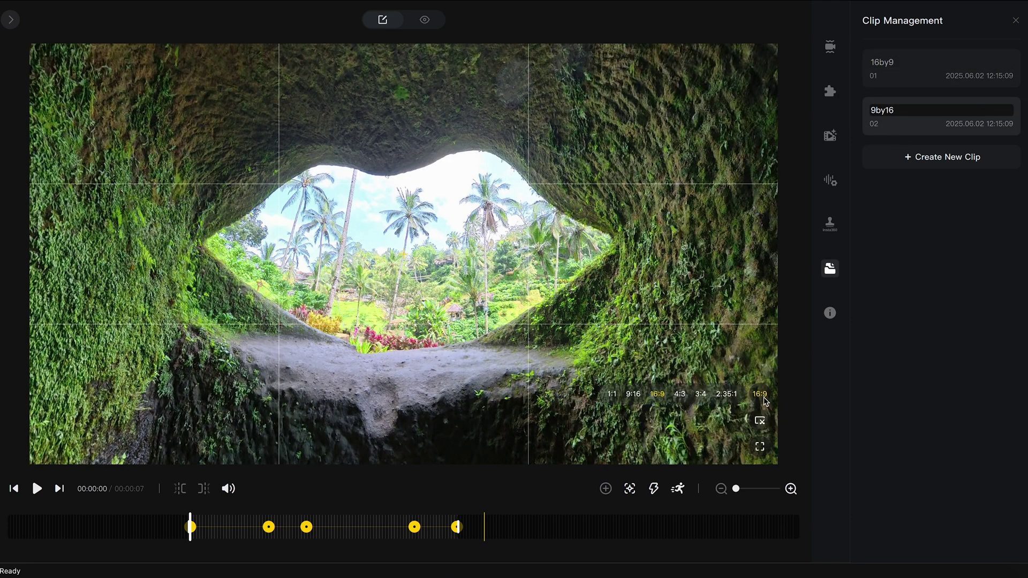
left_click(634, 394)
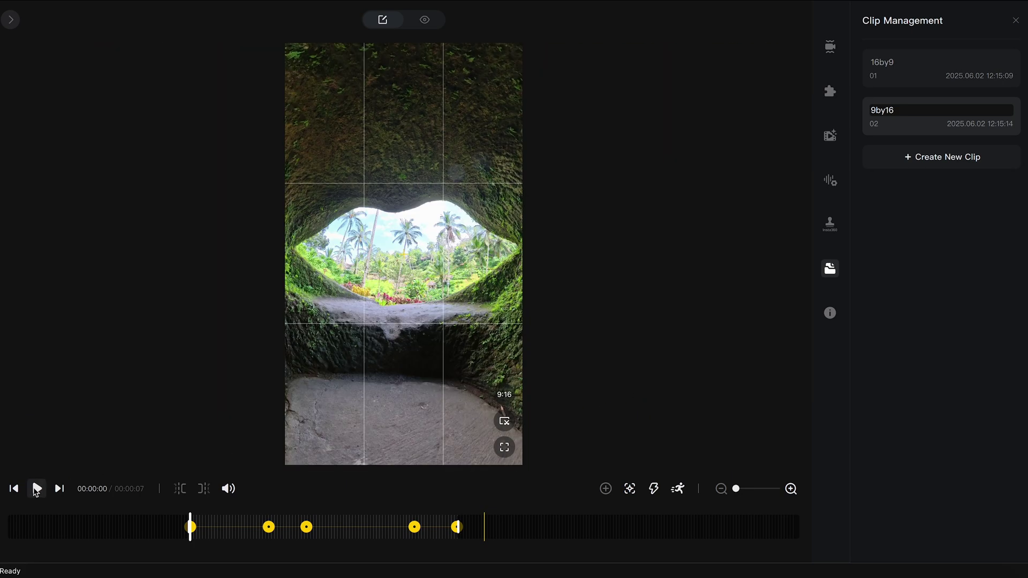
left_click(37, 488)
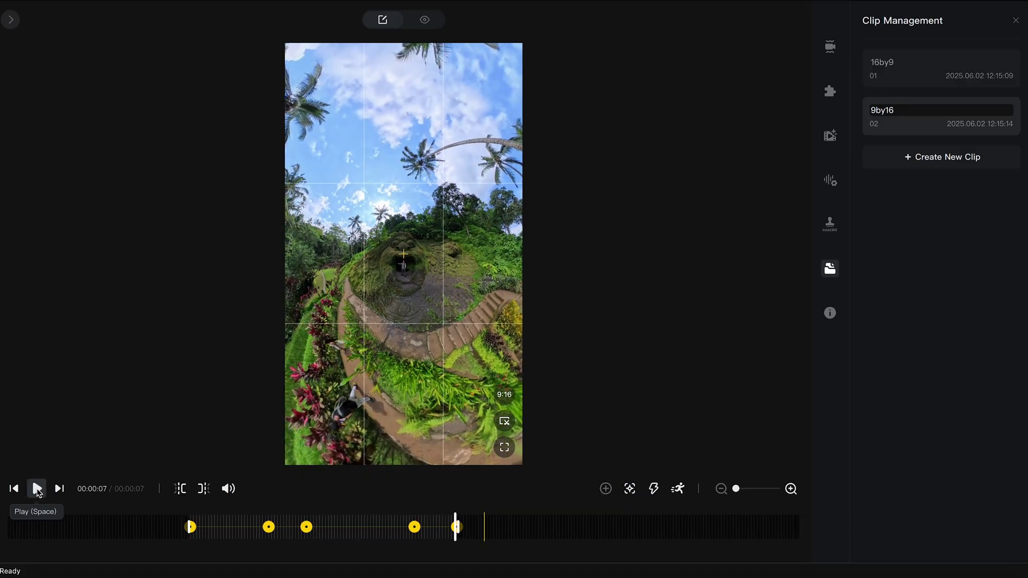
- Give the 00:00:06 keyframe a lower zoom value and a 90° field of view
left_click(415, 527)
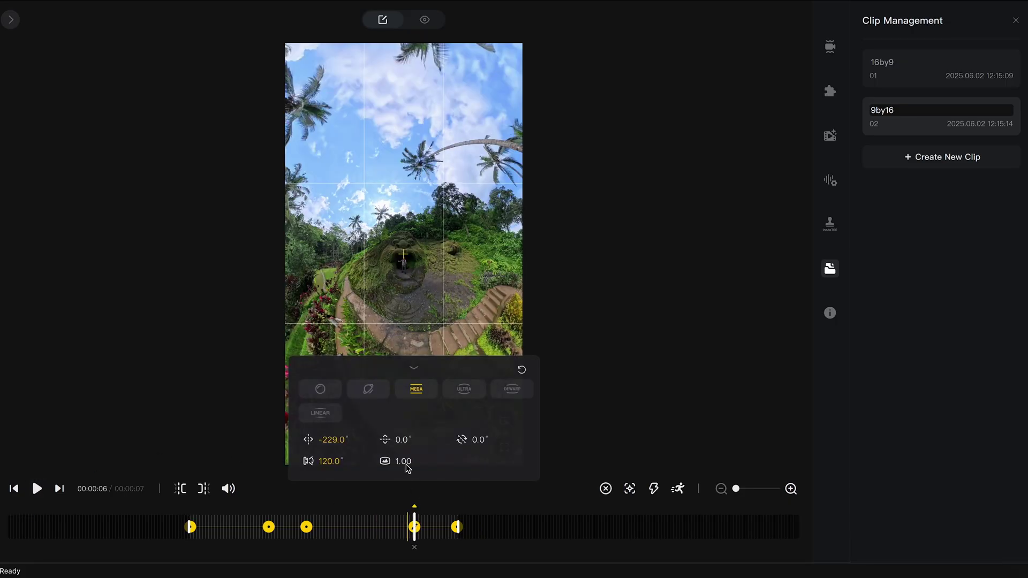
left_click_drag(408, 462, 361, 476)
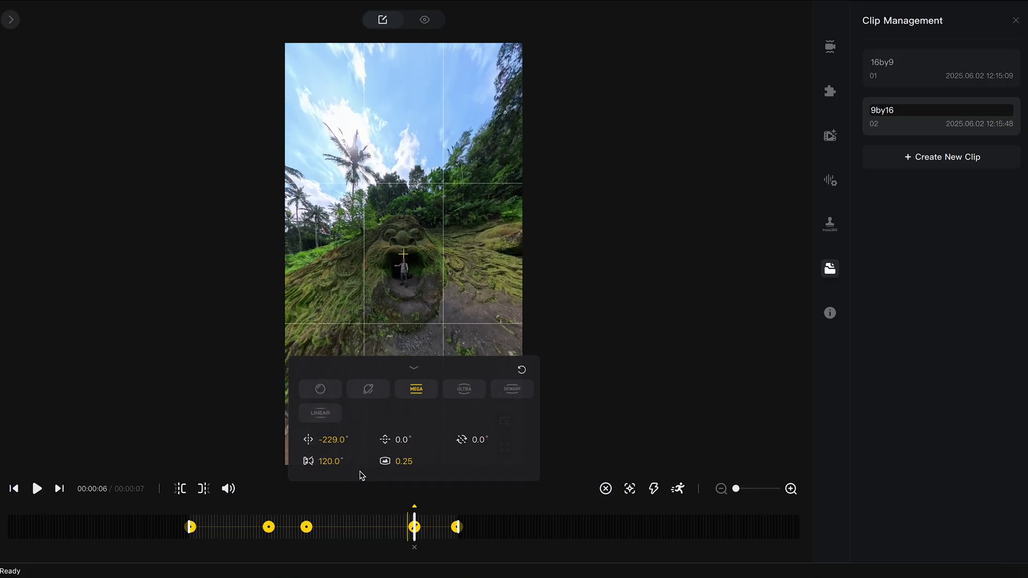
left_click_drag(332, 462, 313, 472)
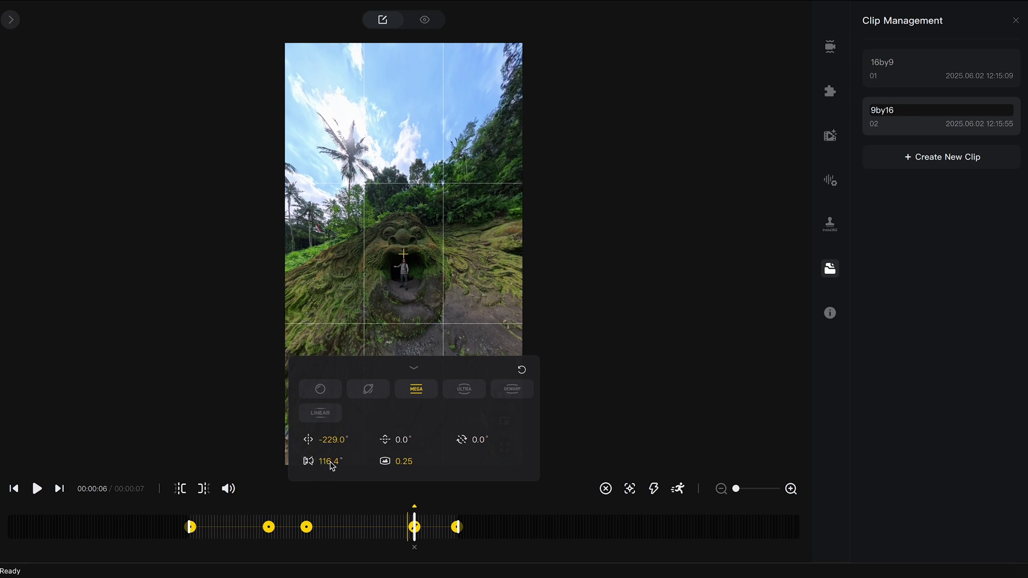
double_click(331, 462)
type("90.0")
key("Return")
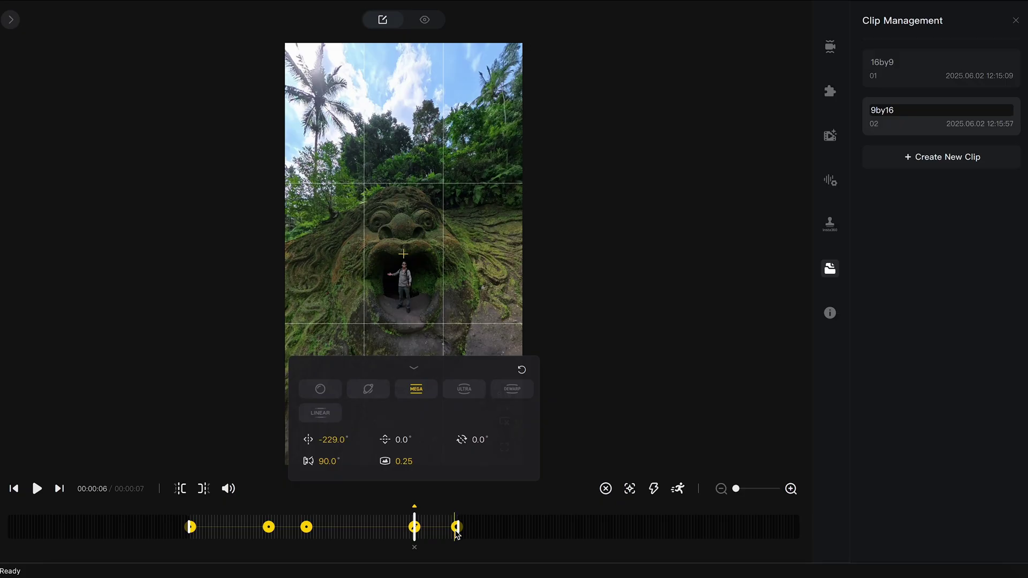
- Give the last keyframe a 90° field of view and 0.25 distortion, then return to clip start
left_click(457, 529)
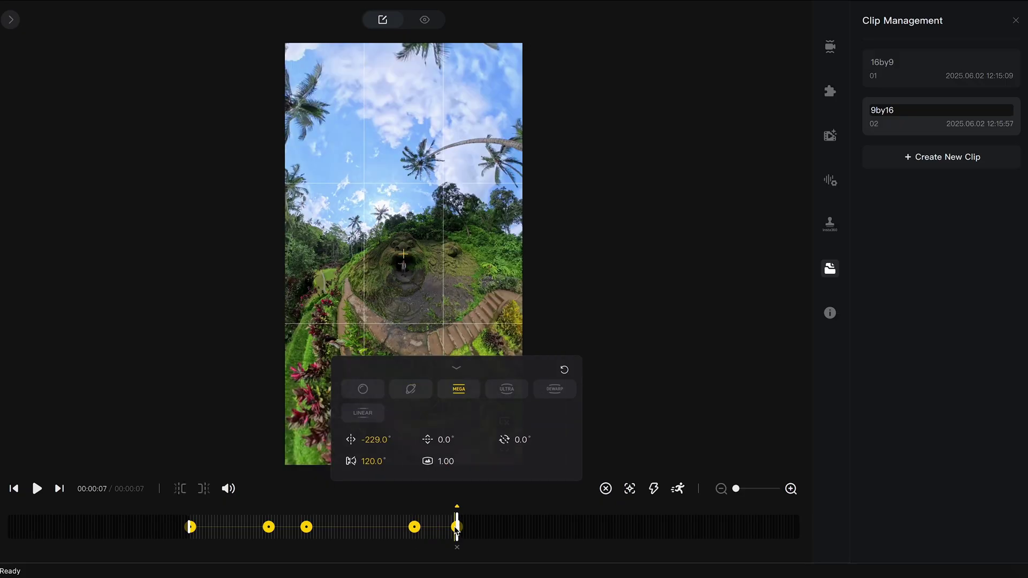
left_click(375, 461)
key("ctrl+a")
type("90")
key("Return")
left_click(444, 461)
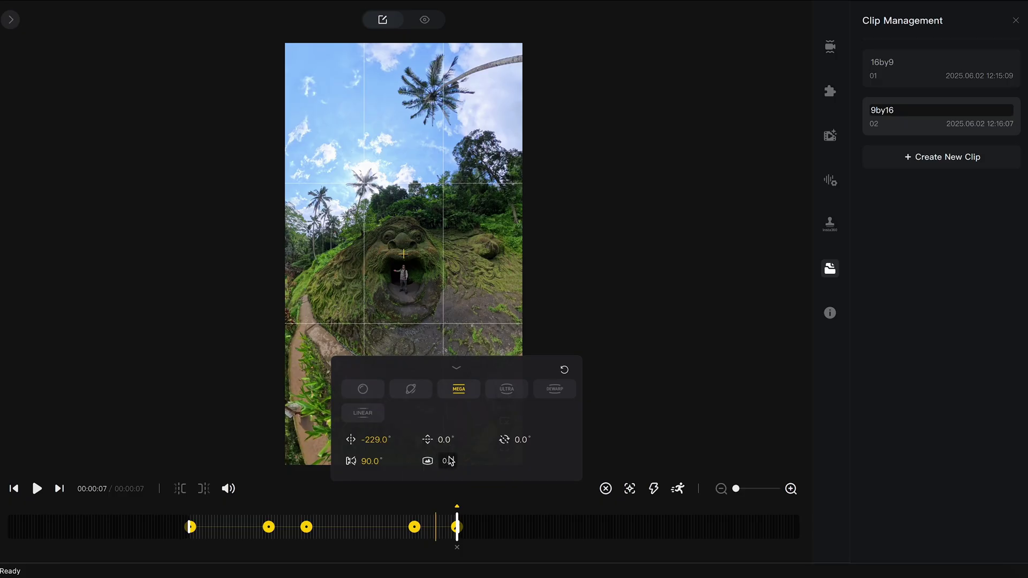
key("Return")
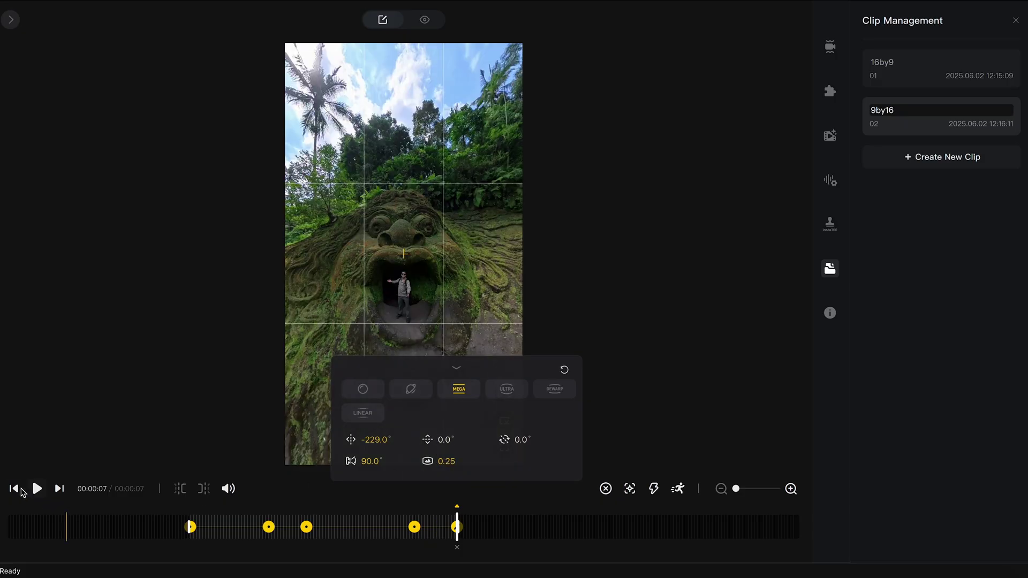
left_click(13, 489)
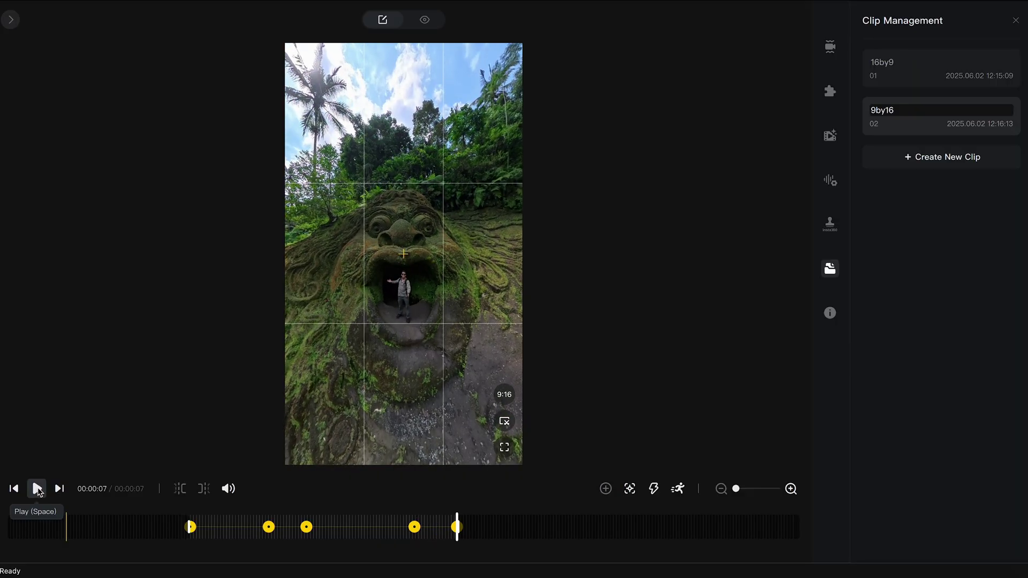
mouse_move(1004, 4)
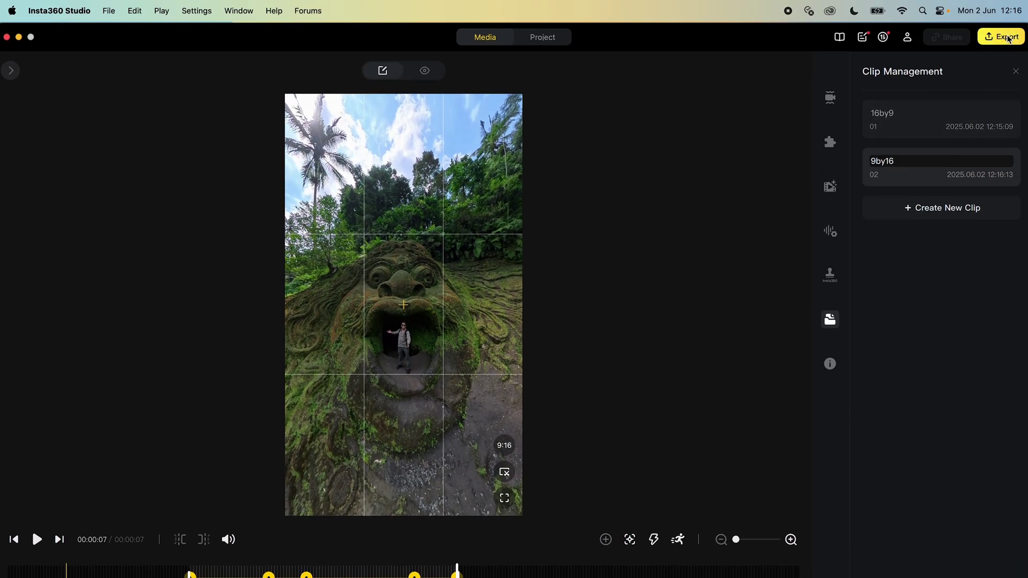
- Start exporting the 9by16 clip as a 2160×3840 Youtube 4K H.265 video
left_click(1002, 38)
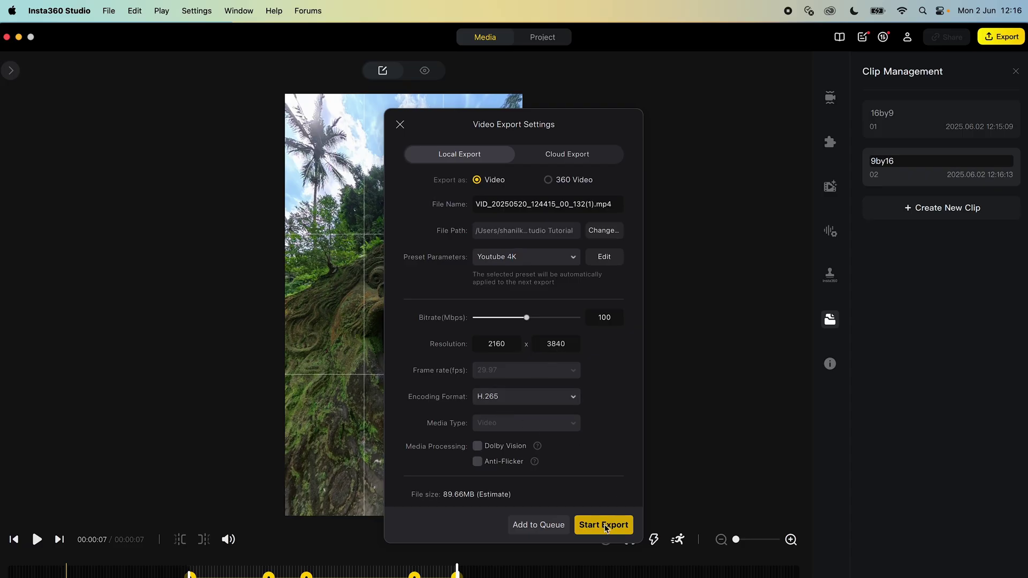
left_click(604, 525)
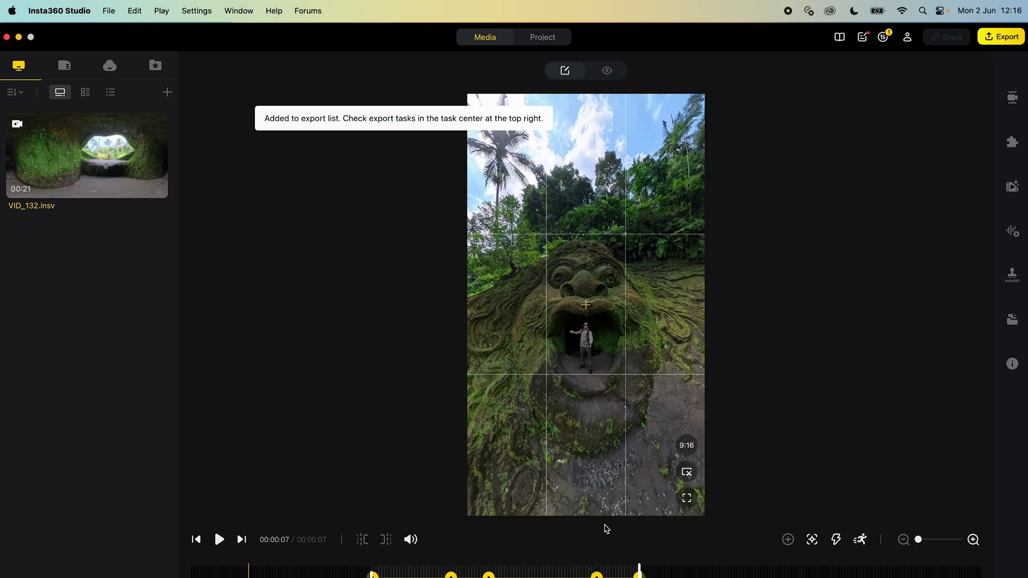